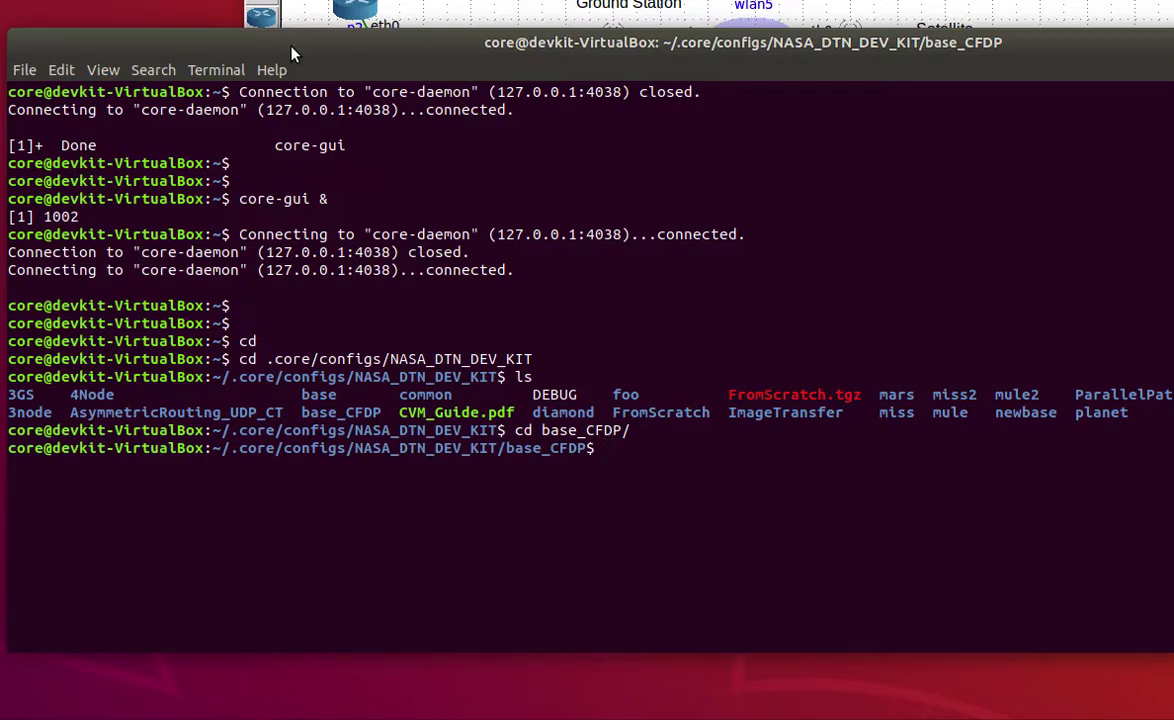
Step: List the contents of base_CFDP, change into its n4 directory, and show that directory's tree
type("ls")
key("Return")
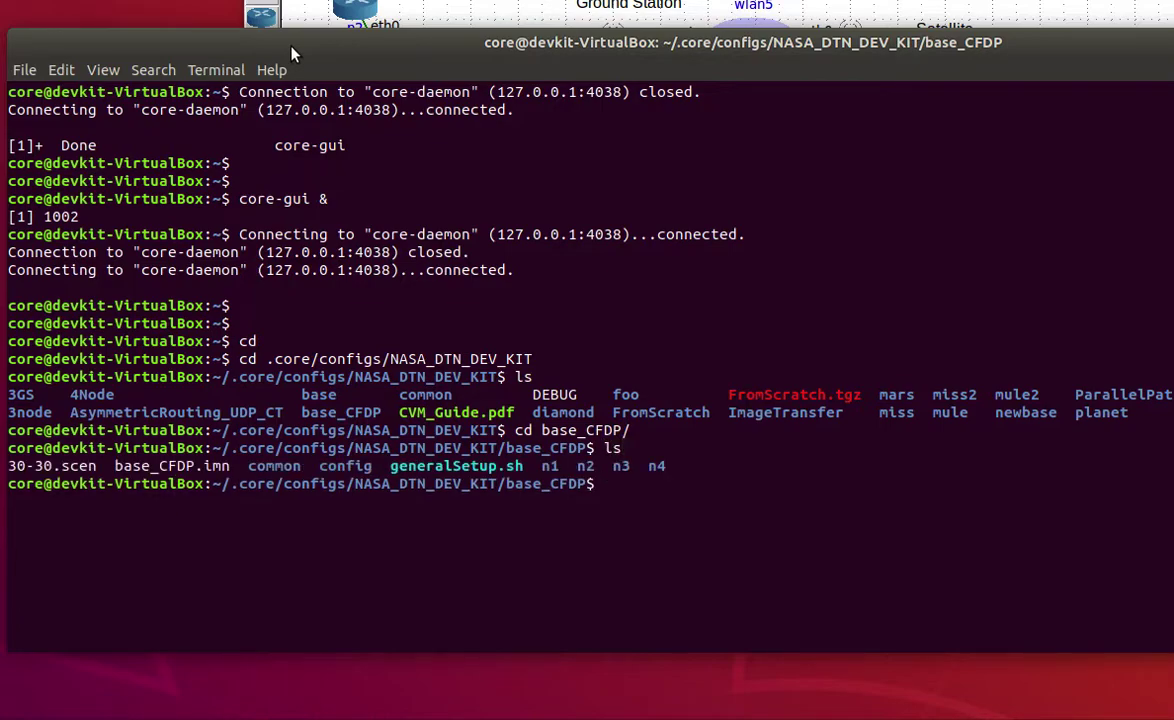
type("cd n4")
key("Return")
type("ls")
key("Return")
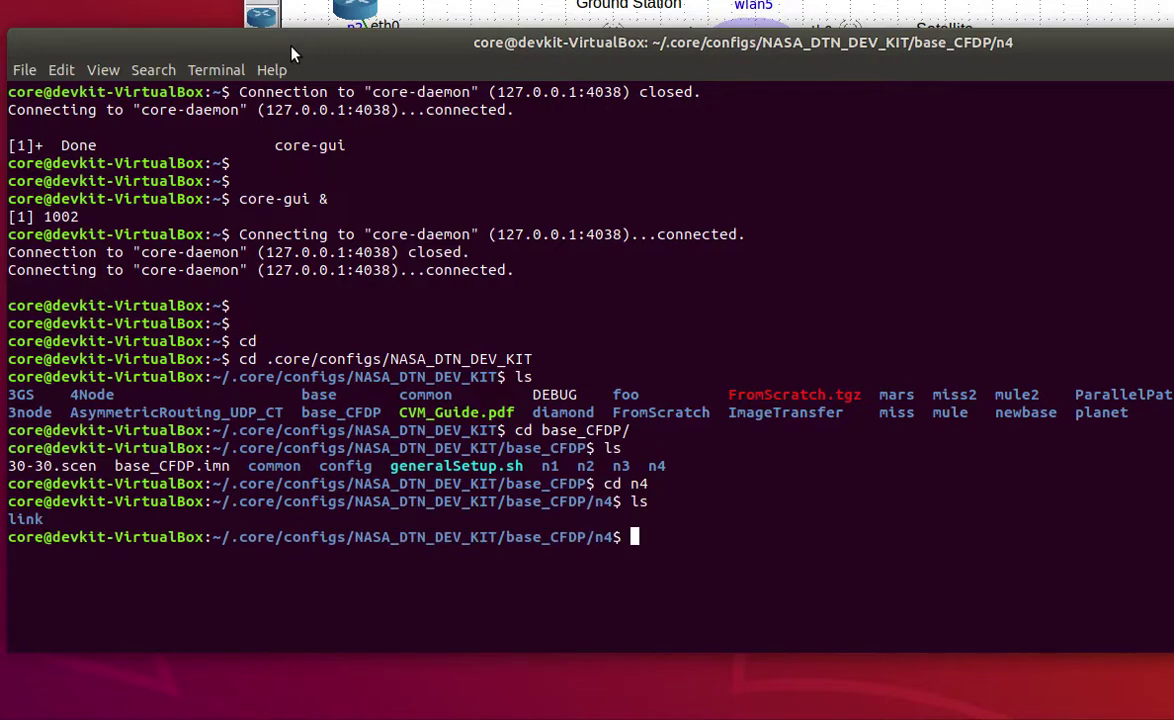
type("tree .")
key("Return")
Step: Read n4's link/nodeSpecificSetup.sh with less, checking the script it launches from common, and quit the pager
type("le")
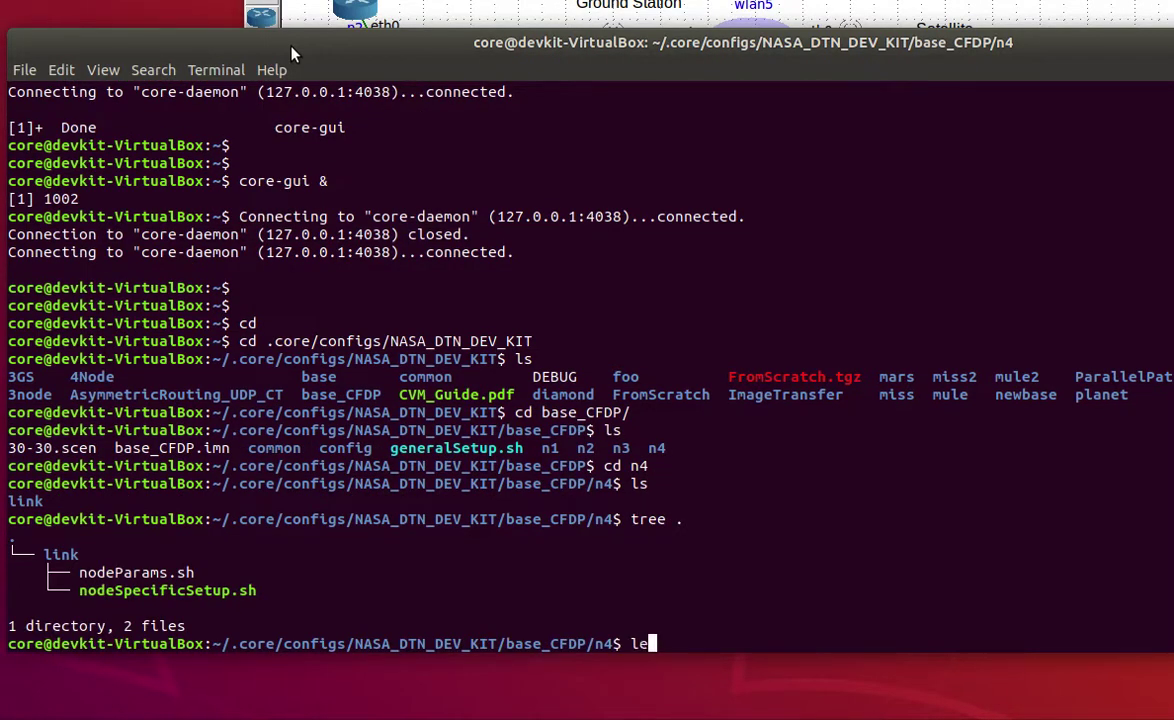
type("ss link/nodeS")
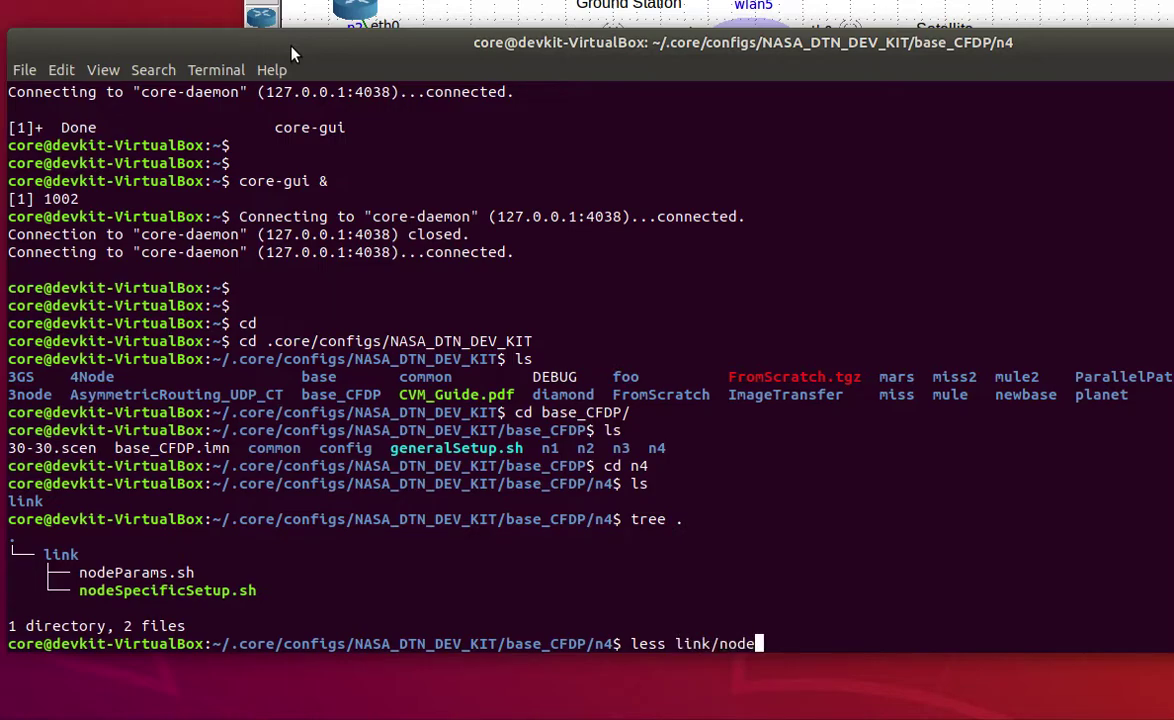
key("Tab")
key("Return")
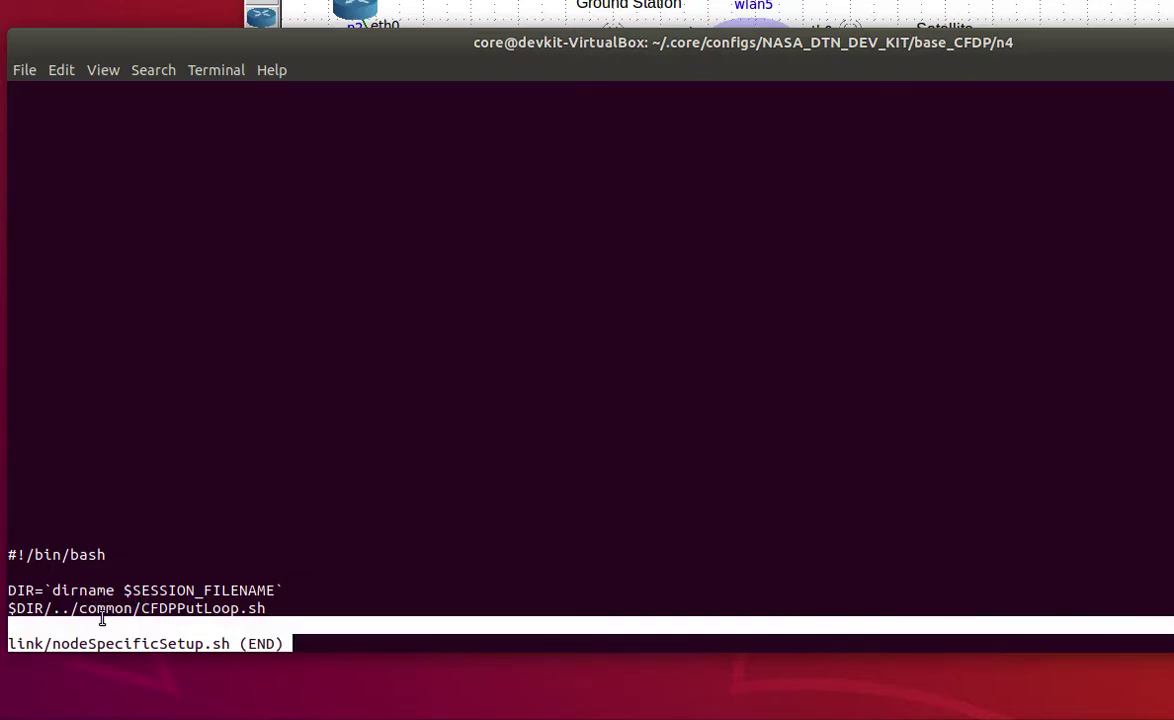
triple_click(100, 610)
left_click(100, 610)
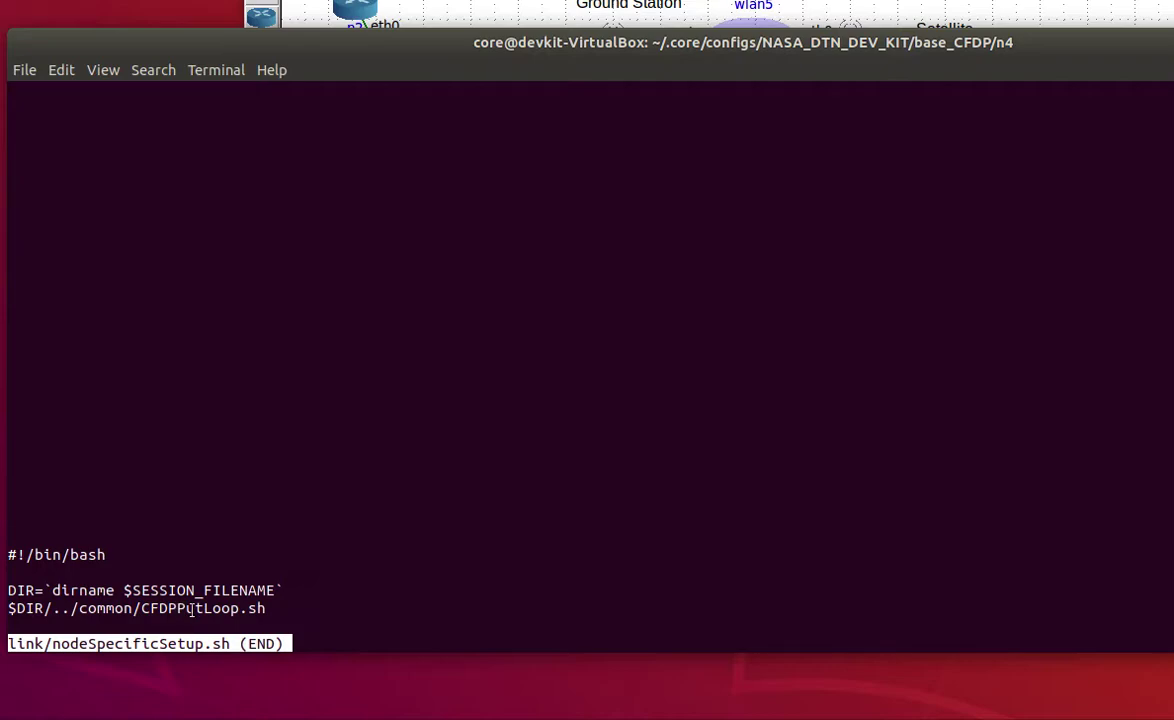
type("q")
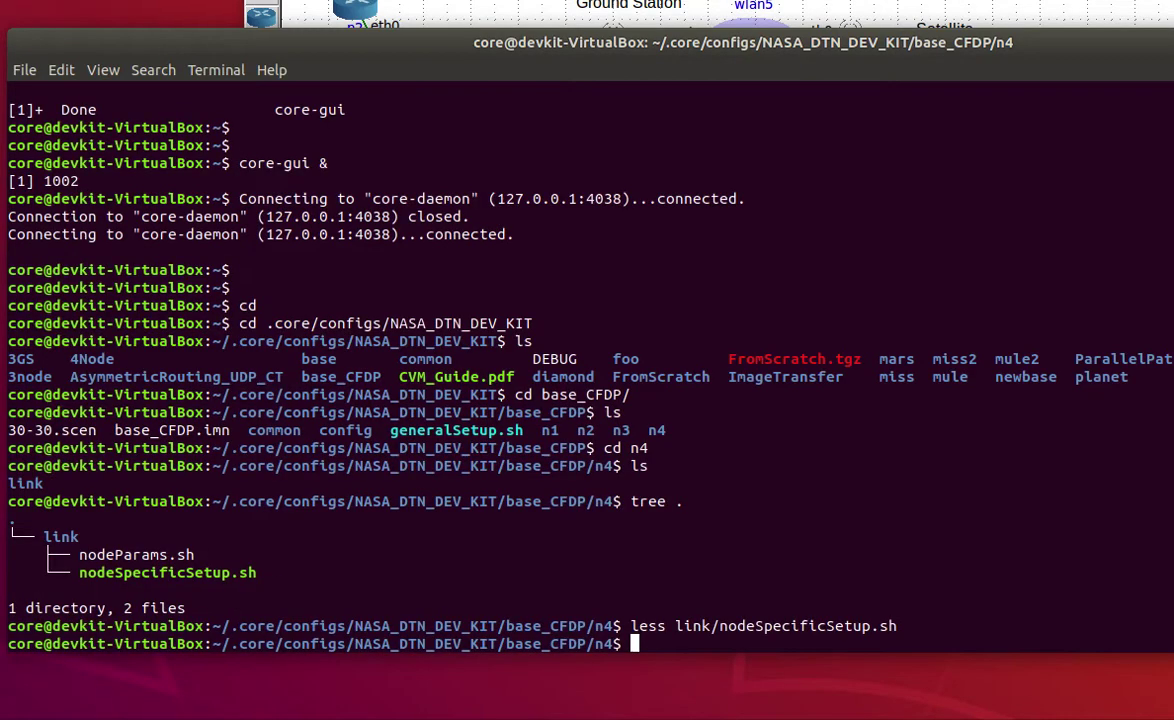
Step: Return to the base_CFDP directory, list its contents, and show the directory tree of n1
type("cd ..")
key("Return")
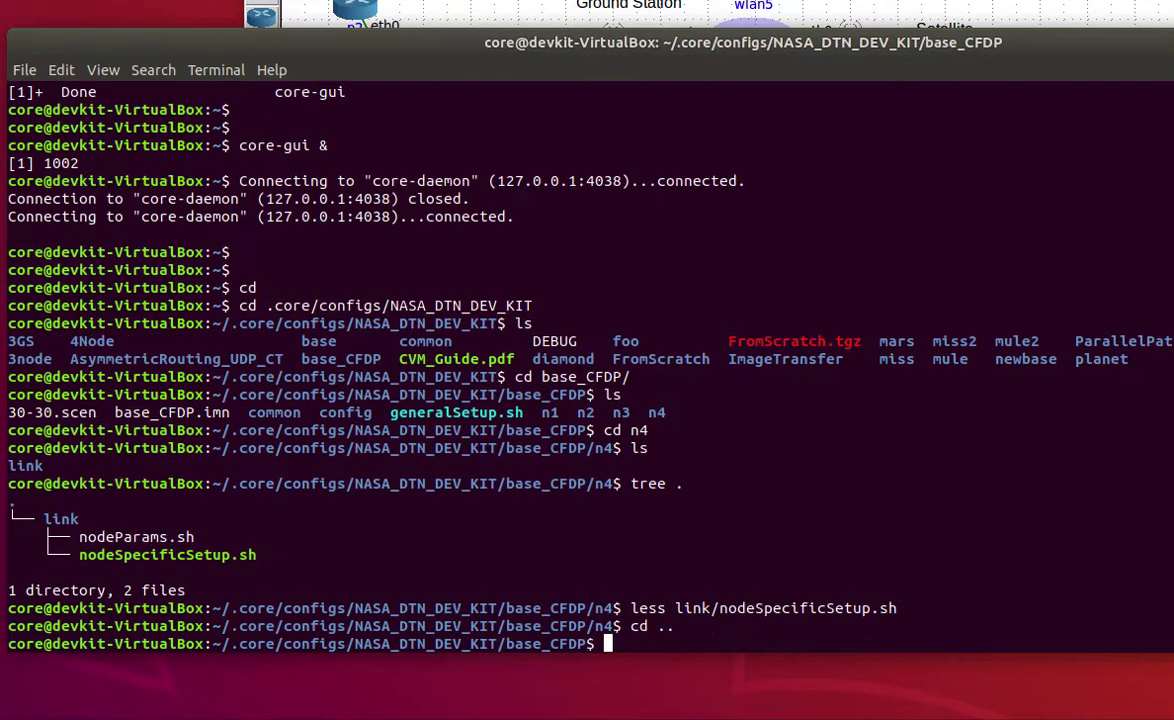
type("ls")
key("Return")
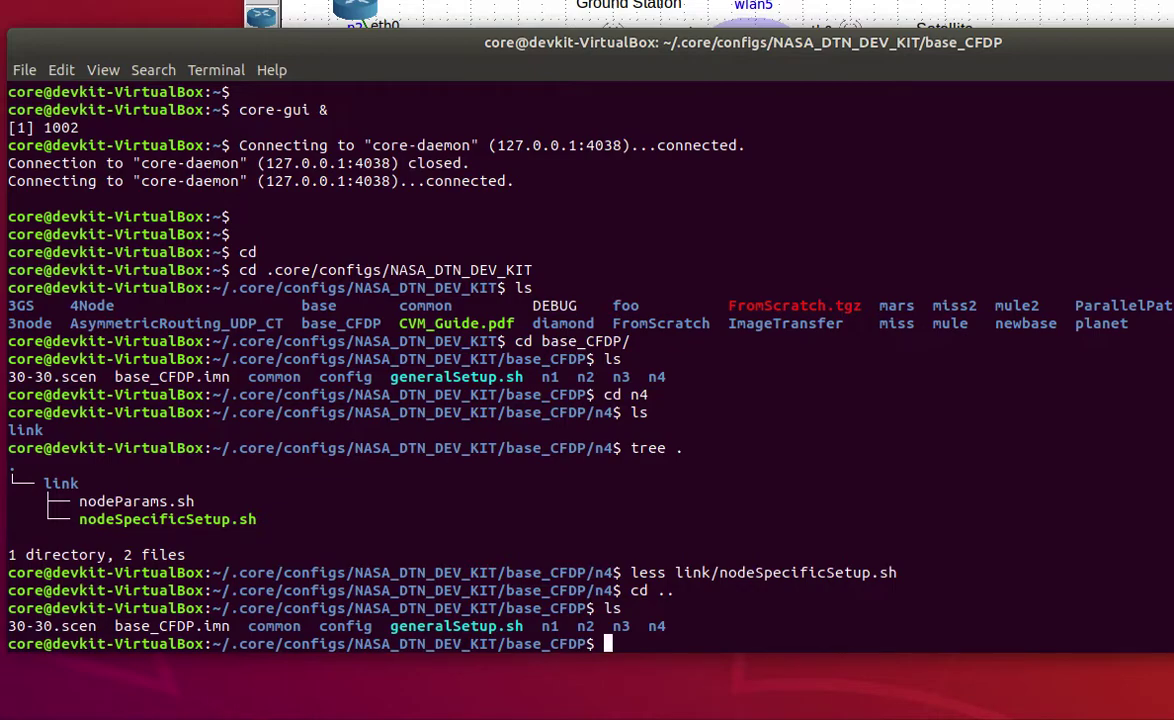
type("tree n1")
key("Return")
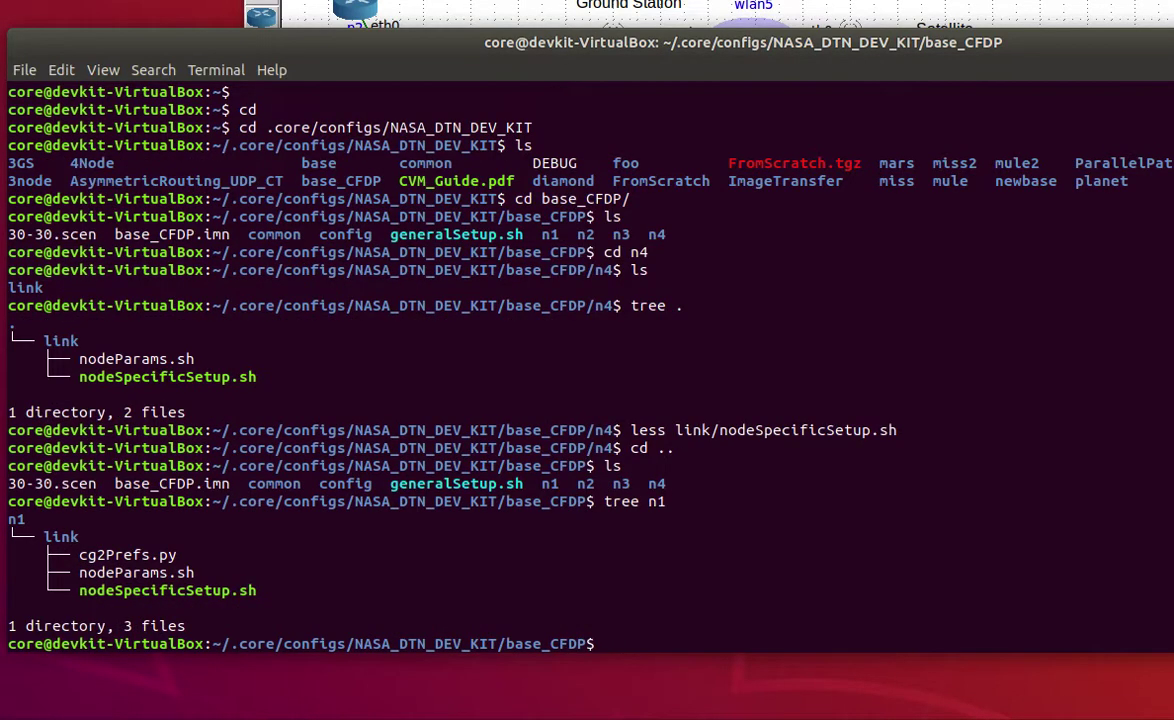
Step: Read n1/link/nodeSpecificSetup.sh with less and quit the pager
type("less n1/link/node")
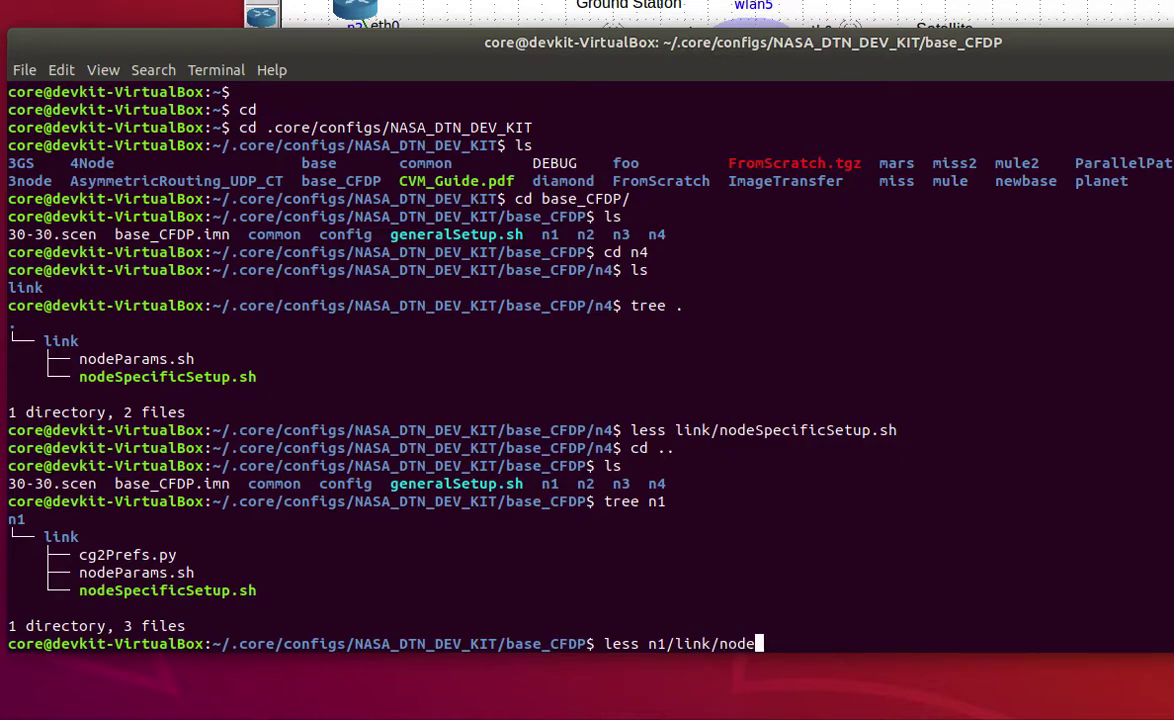
type("SpecificSetup.sh")
key("Return")
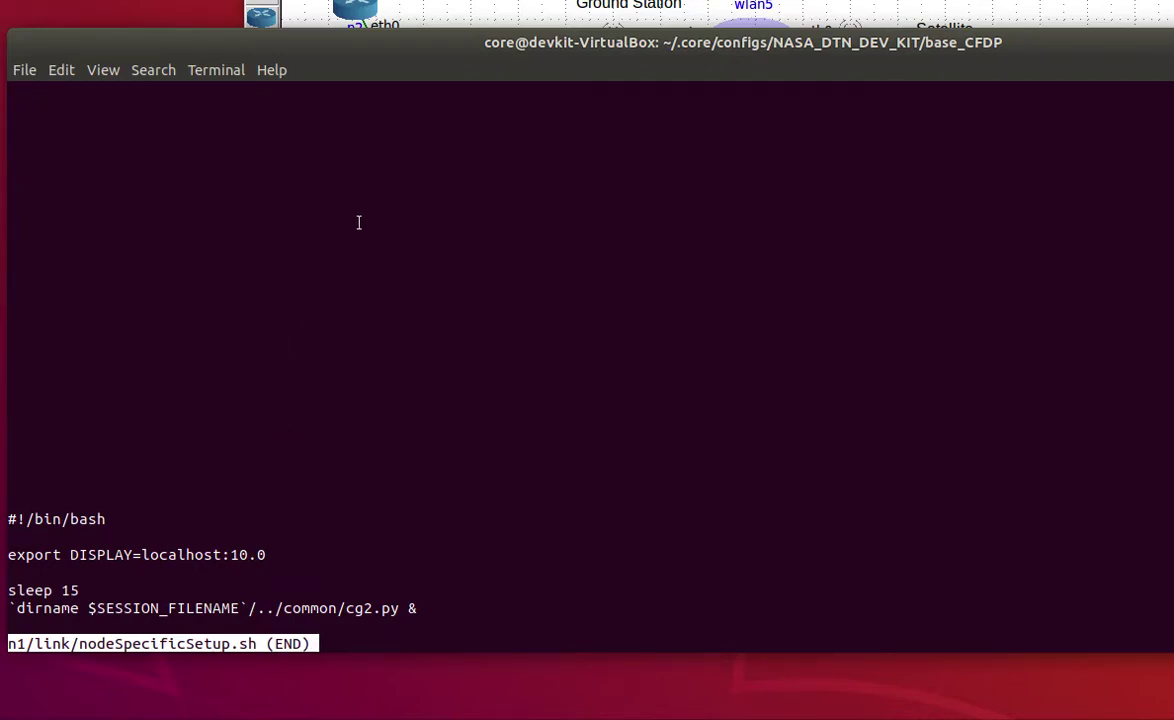
key("q")
Step: Check the network topology in the CORE window, return to the terminal, and open n2/link/nodeSpecificSetup.sh with less
left_click(412, 20)
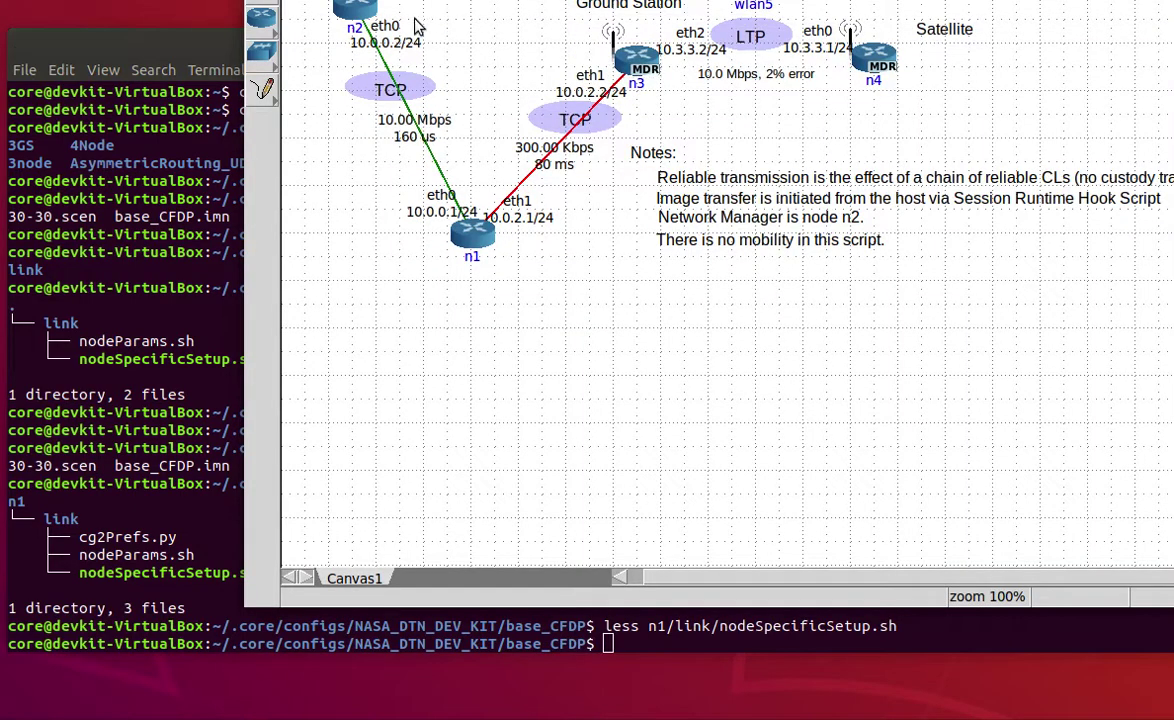
left_click(172, 214)
type("less n2.l")
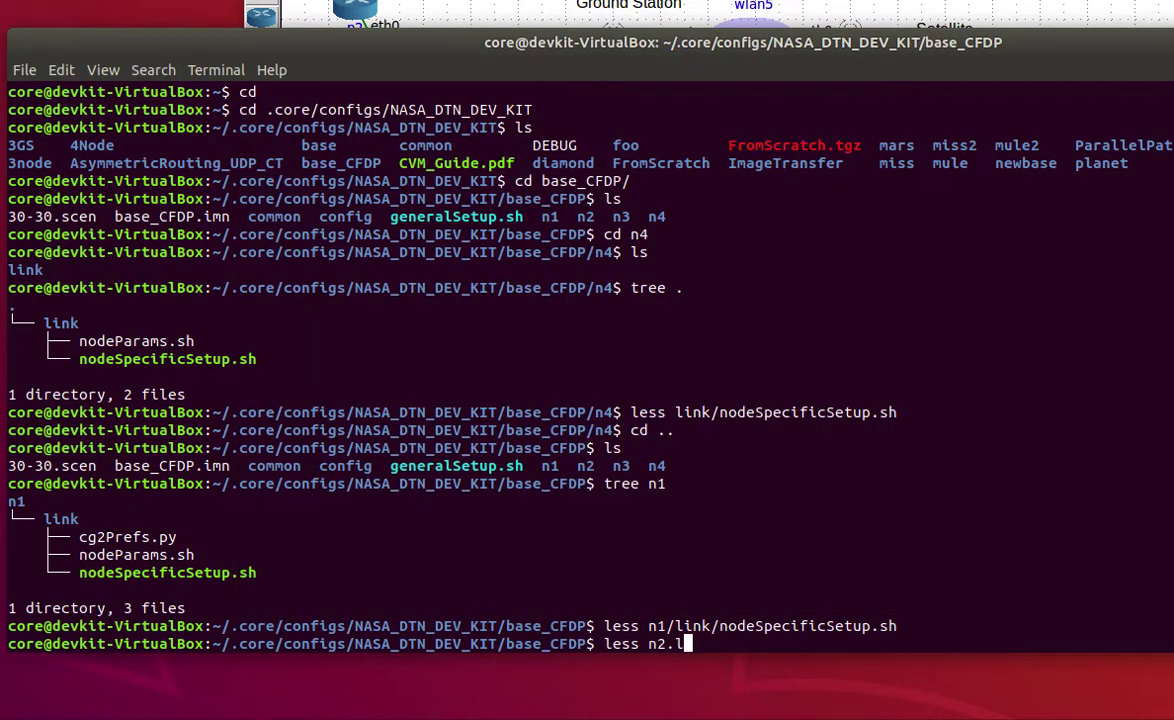
key("BackSpace")
type("/l")
key("Tab")
type("nodeS")
key("Tab")
key("Return")
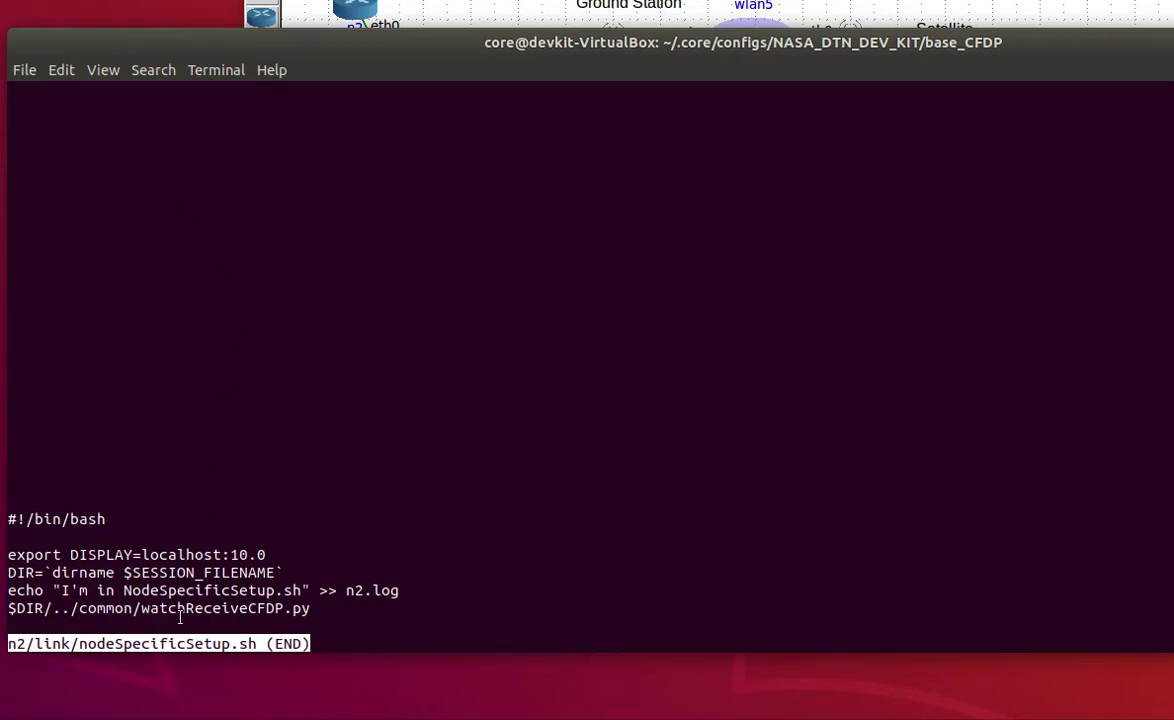
Step: Quit the pager, change to the ../common directory, and list its files
type("qcd")
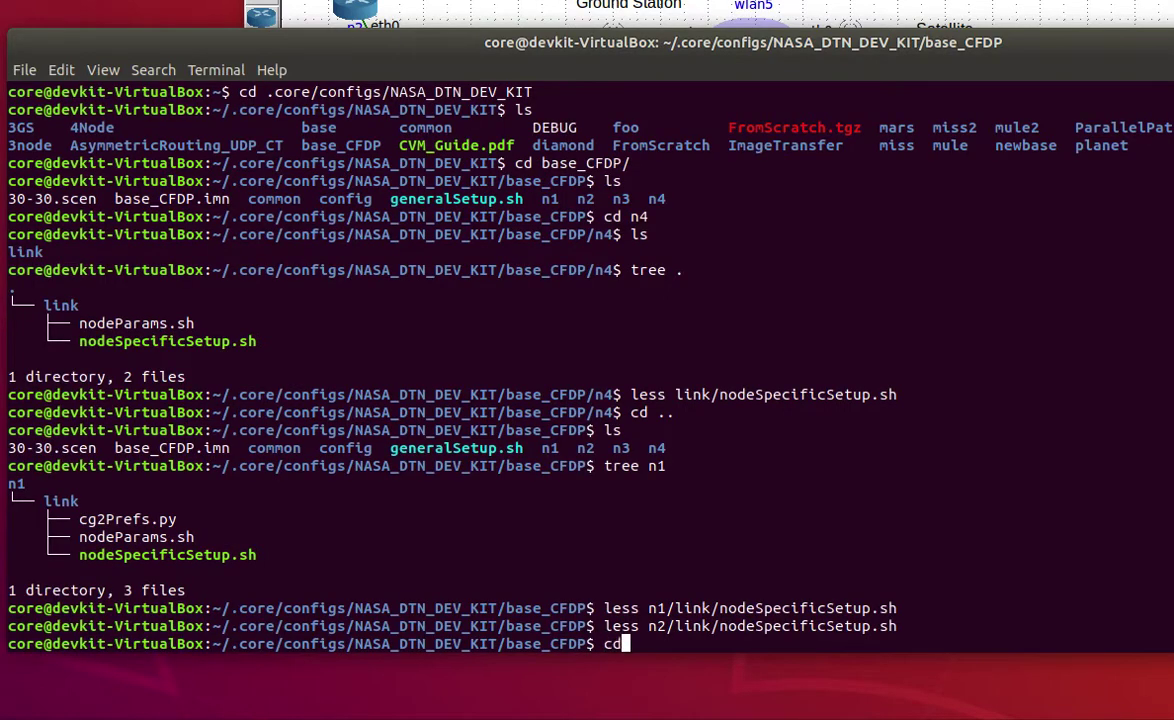
type(" ..")
left_click_drag(506, 645, 581, 638)
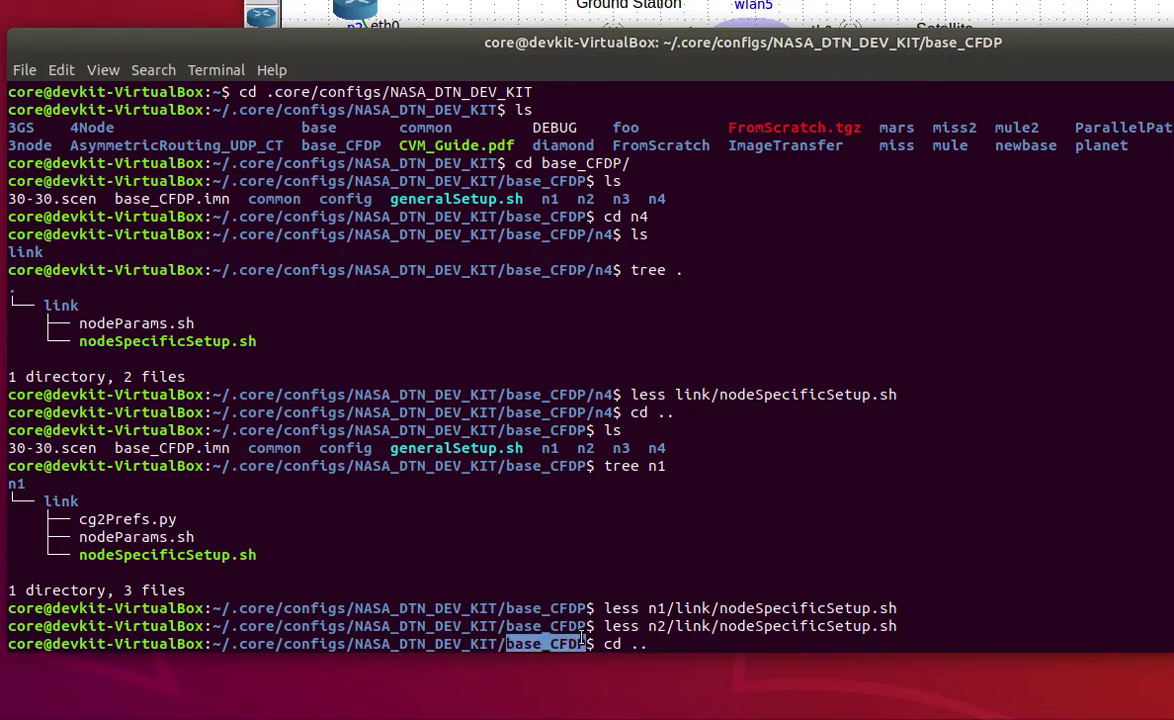
type("/common")
key("Return")
type("ls")
key("Return")
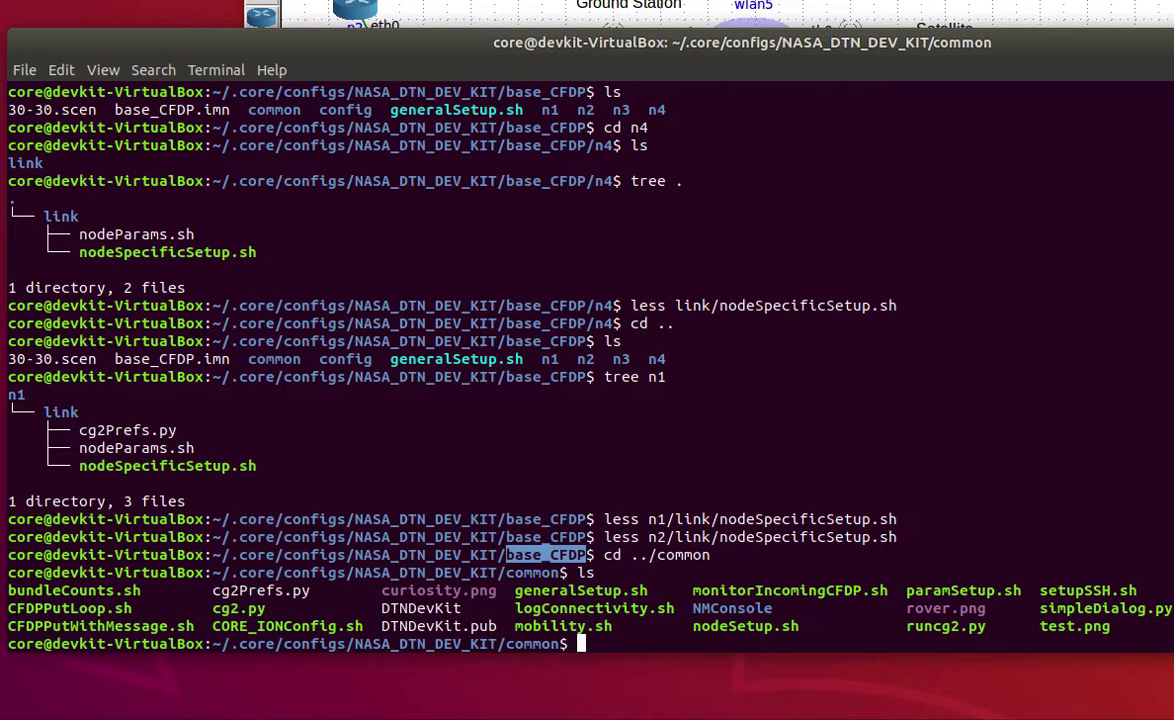
Step: Print the contents of CFDPPutLoop.sh with cat
type("cat watchR")
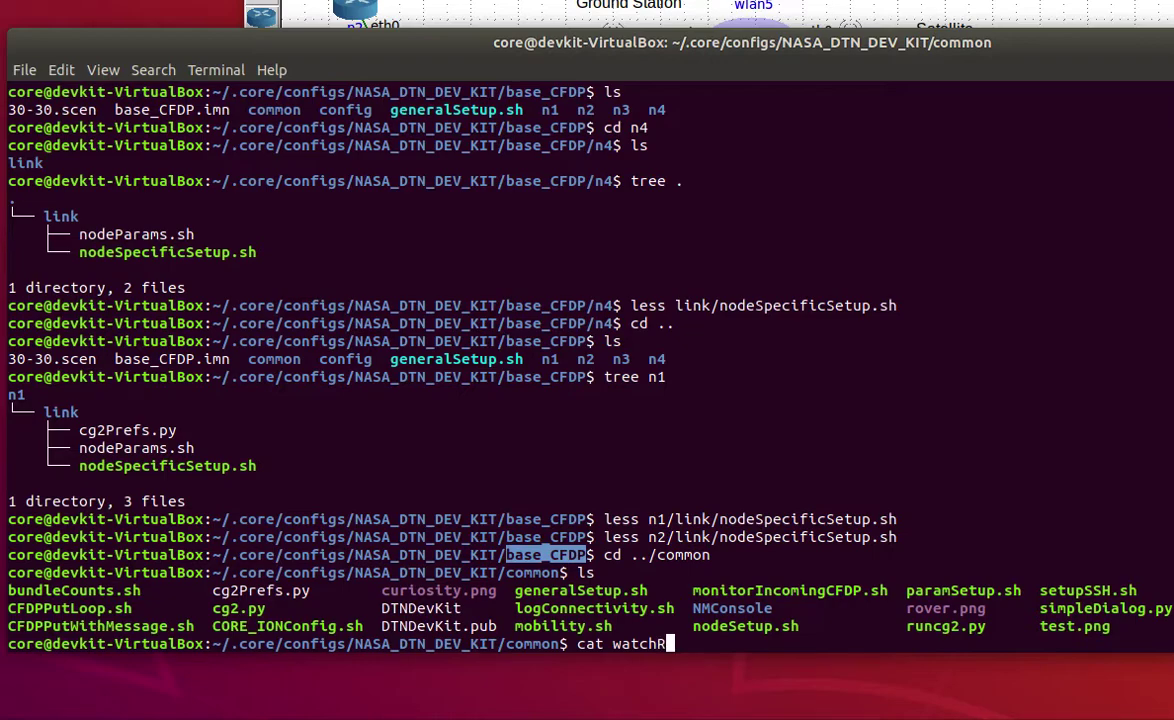
key("BackSpace")
key("BackSpace")
key("BackSpace")
key("BackSpace")
key("BackSpace")
key("BackSpace")
type("CFDPPut")
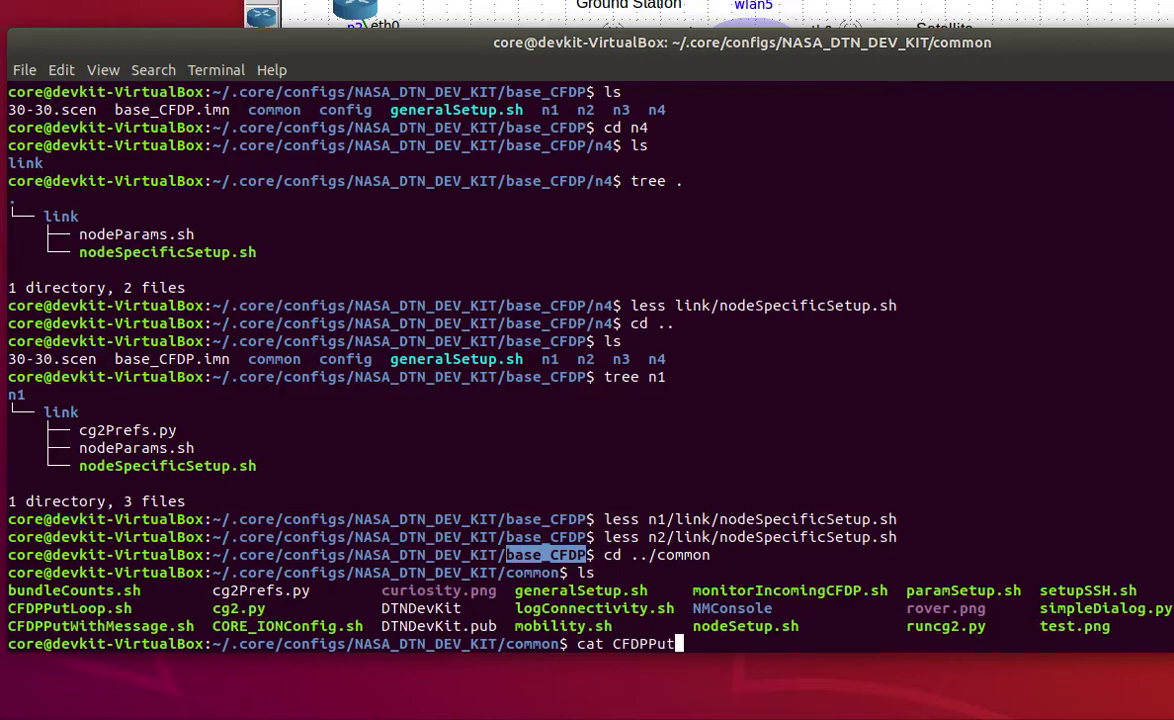
type("L")
key("Tab")
key("Return")
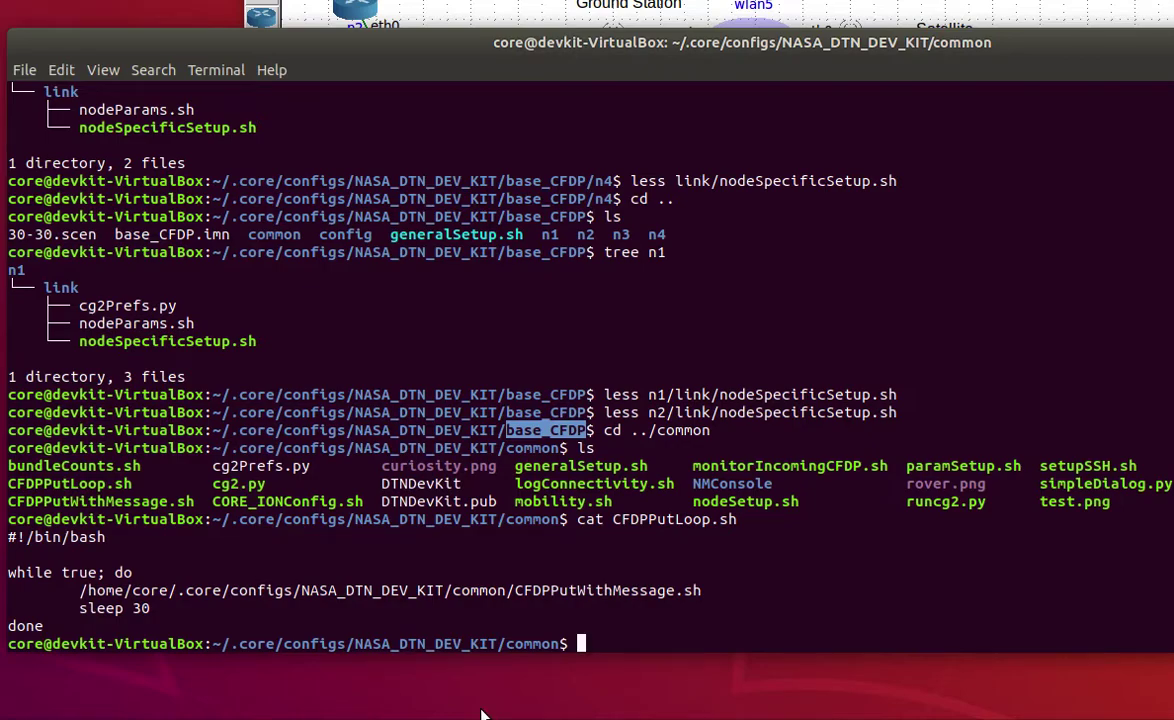
Step: Print the contents of CFDPPutWithMessage.sh with cat
type("cat CFD")
key("Tab")
type("W")
key("Tab")
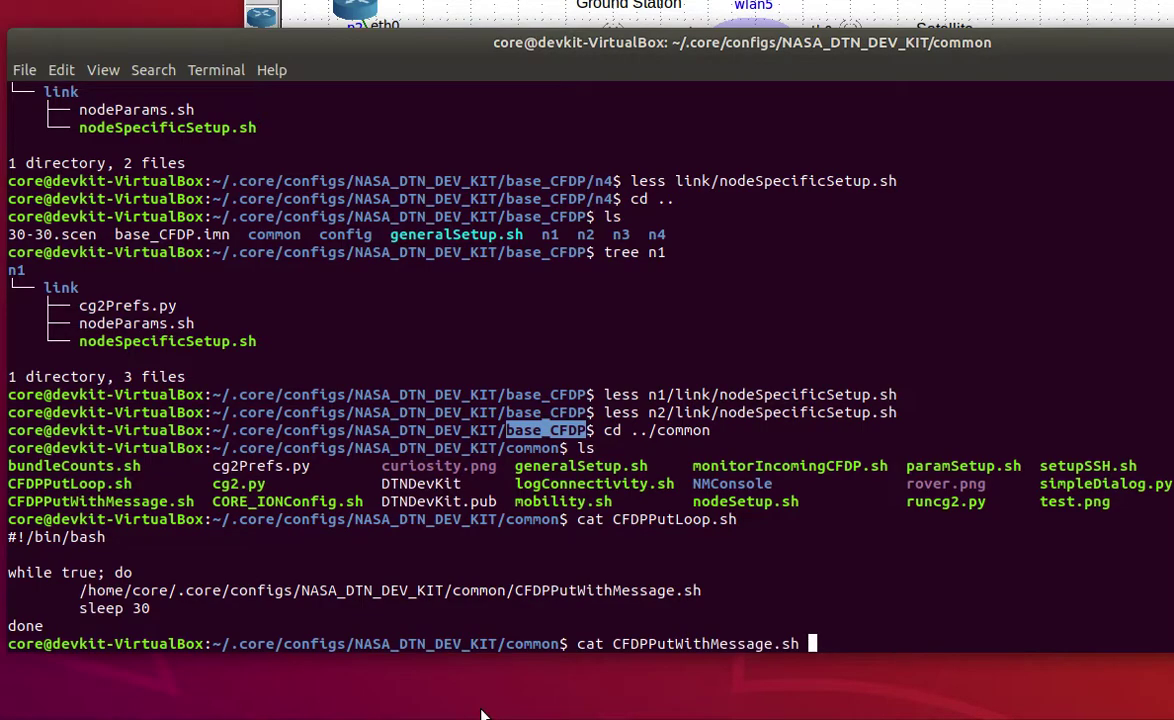
key("Return")
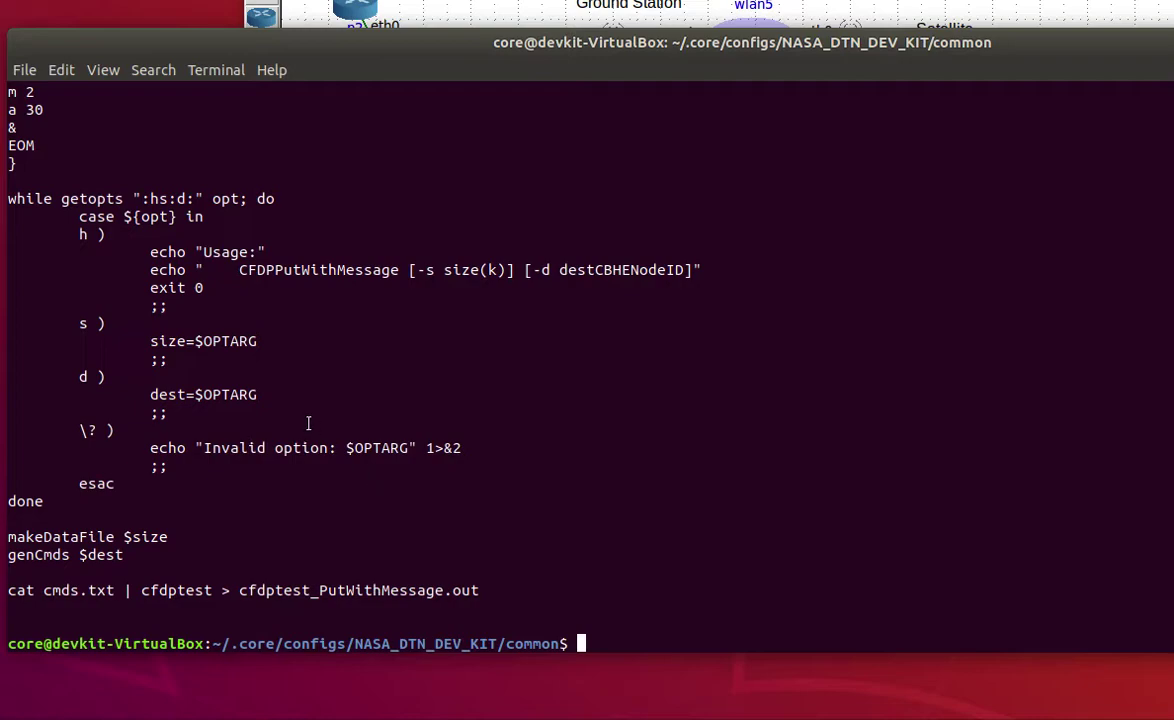
Step: Examine the CFDPPutWithMessage.sh script from its default variables down to the final cfdptest command and its output file
scroll(310, 423, "up", 5)
scroll(309, 423, "up", 1)
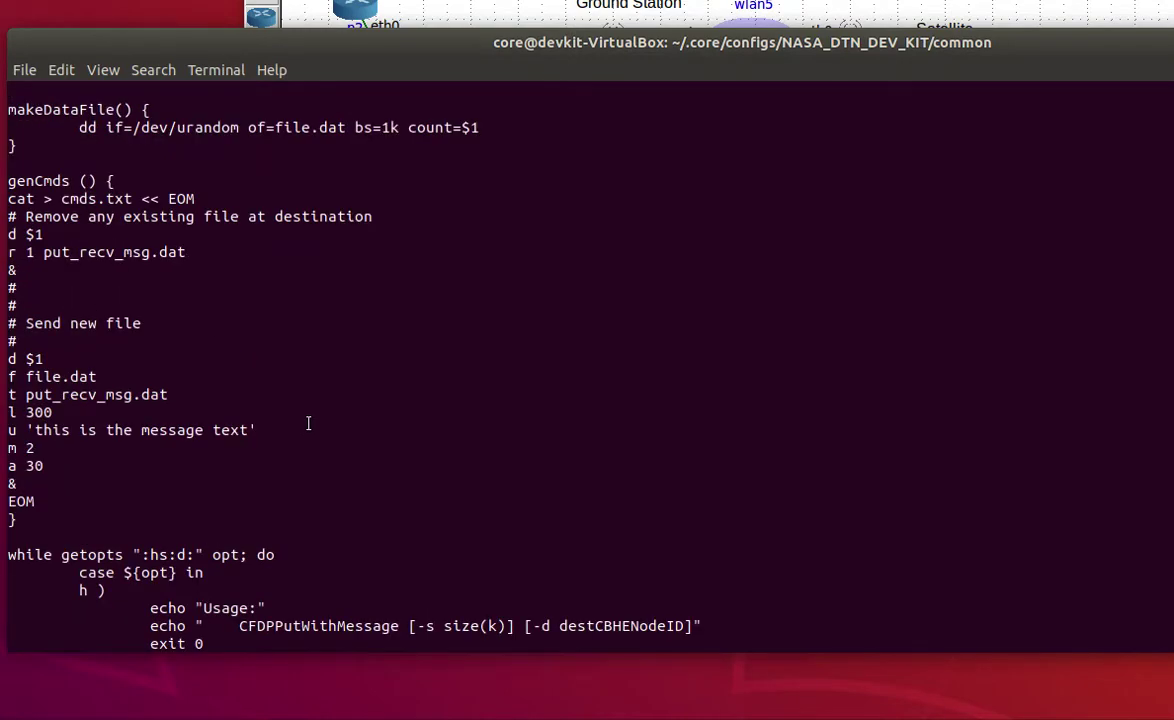
scroll(308, 423, "up", 2)
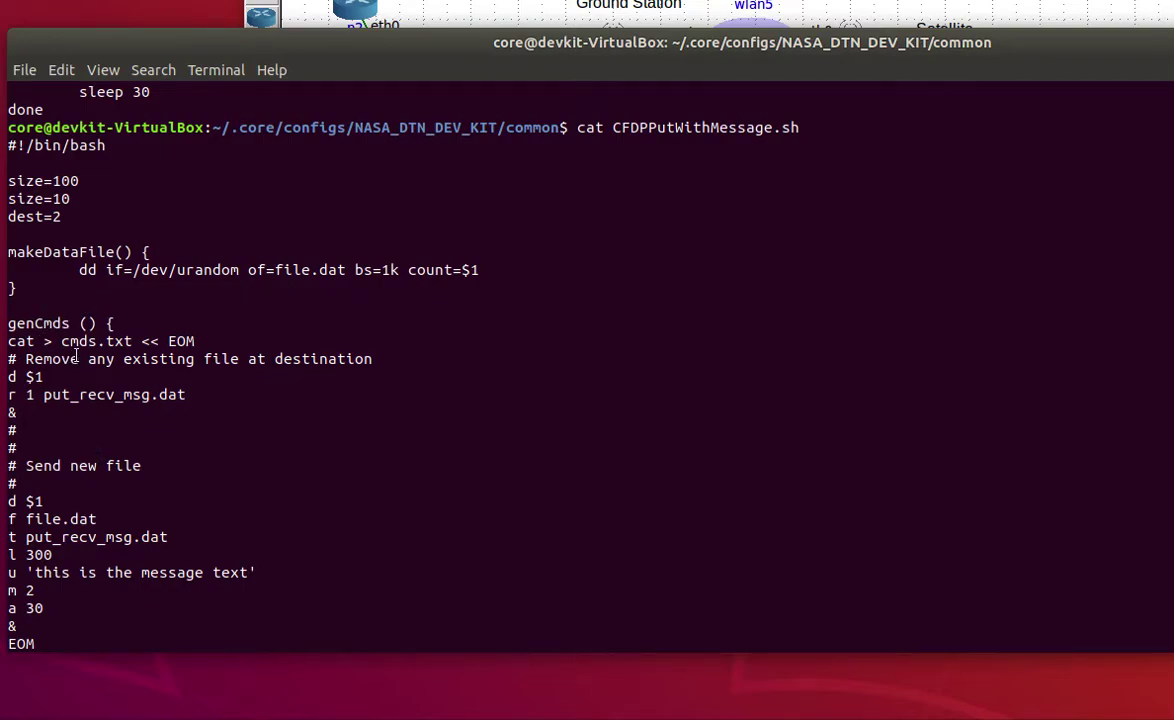
scroll(83, 376, "down", 4)
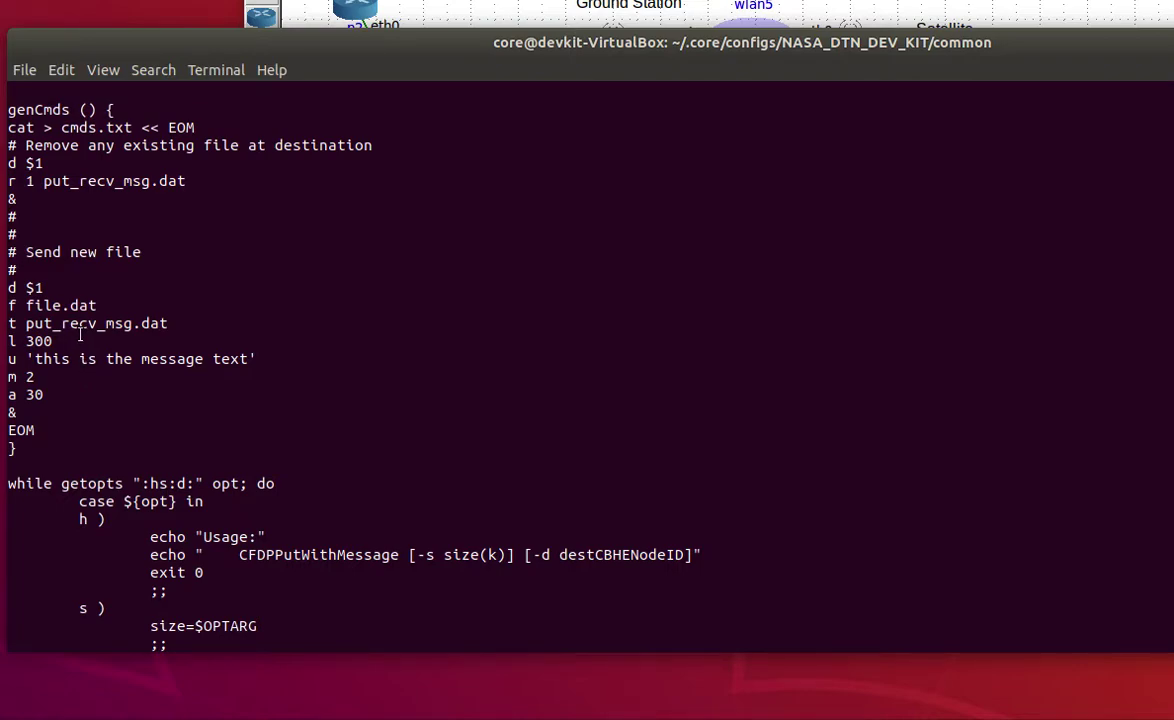
scroll(89, 338, "down", 1)
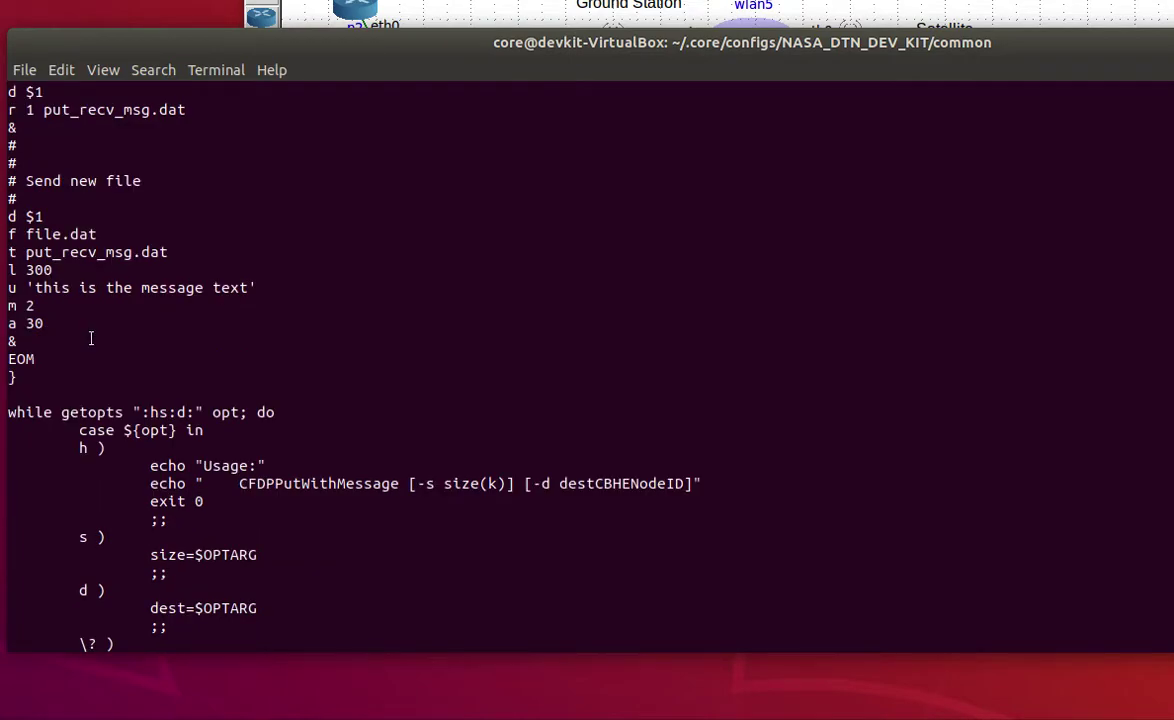
scroll(90, 338, "down", 4)
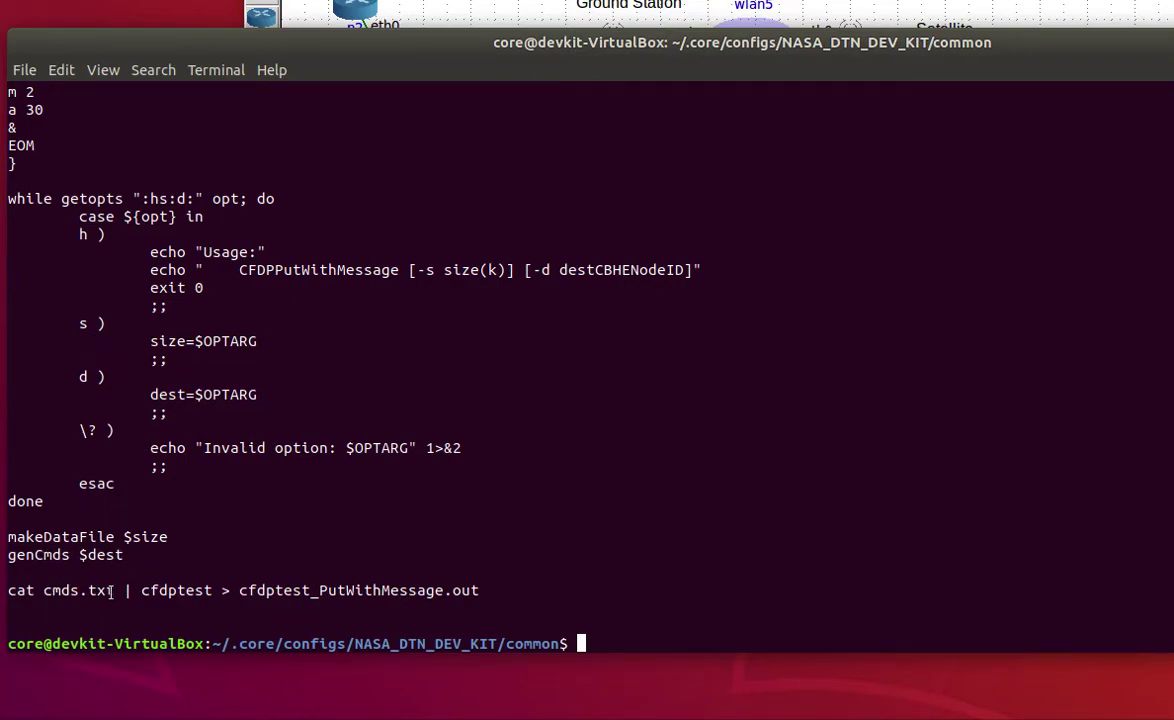
double_click(192, 590)
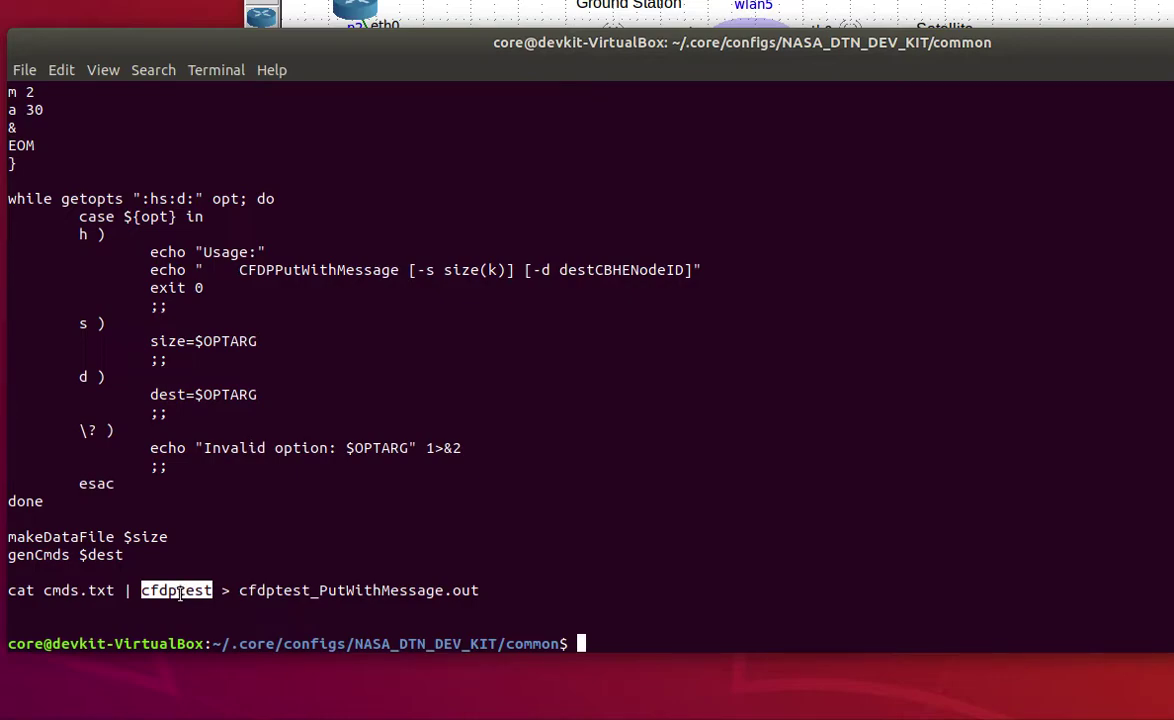
double_click(350, 590)
Step: Examine the commands that genCmds writes to cmds.txt, including the file to send and the message text, and return to the prompt
scroll(327, 597, "up", 8)
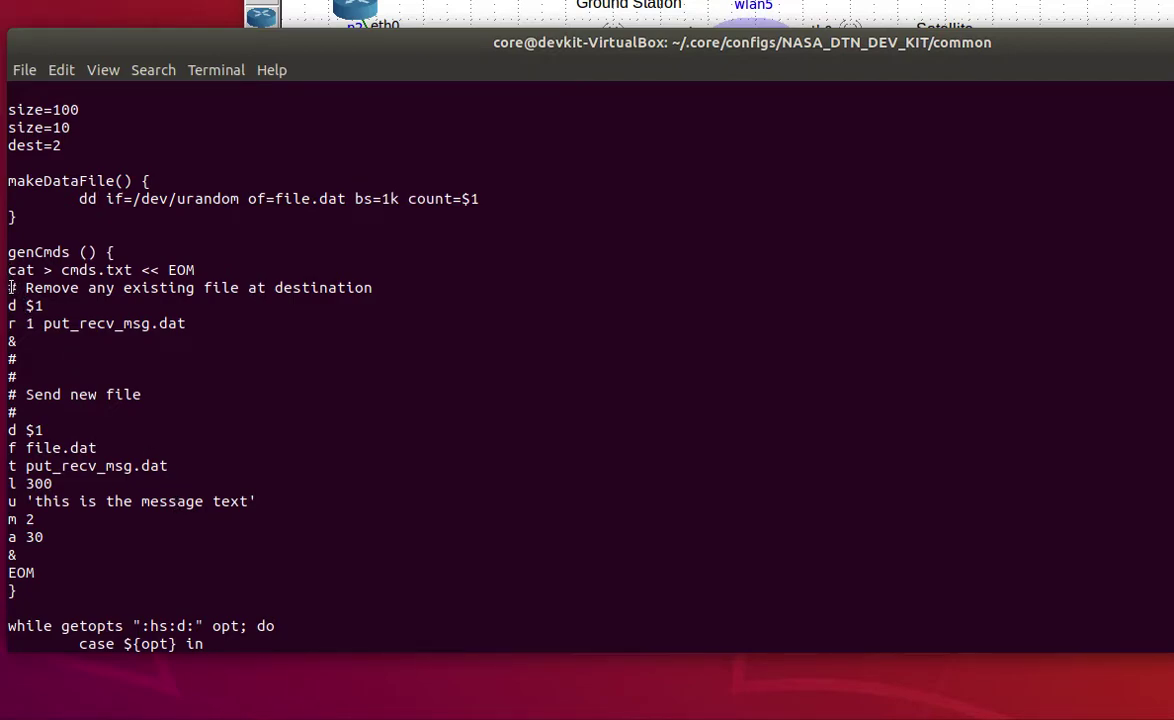
left_click_drag(11, 288, 280, 553)
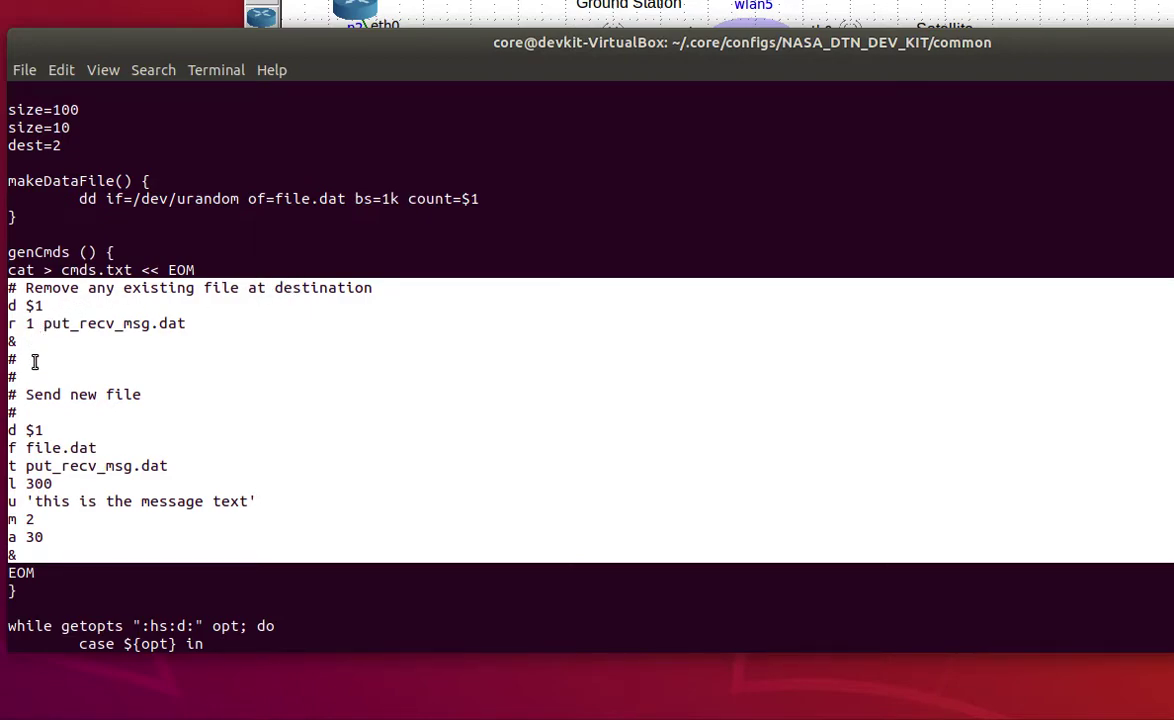
left_click(29, 451)
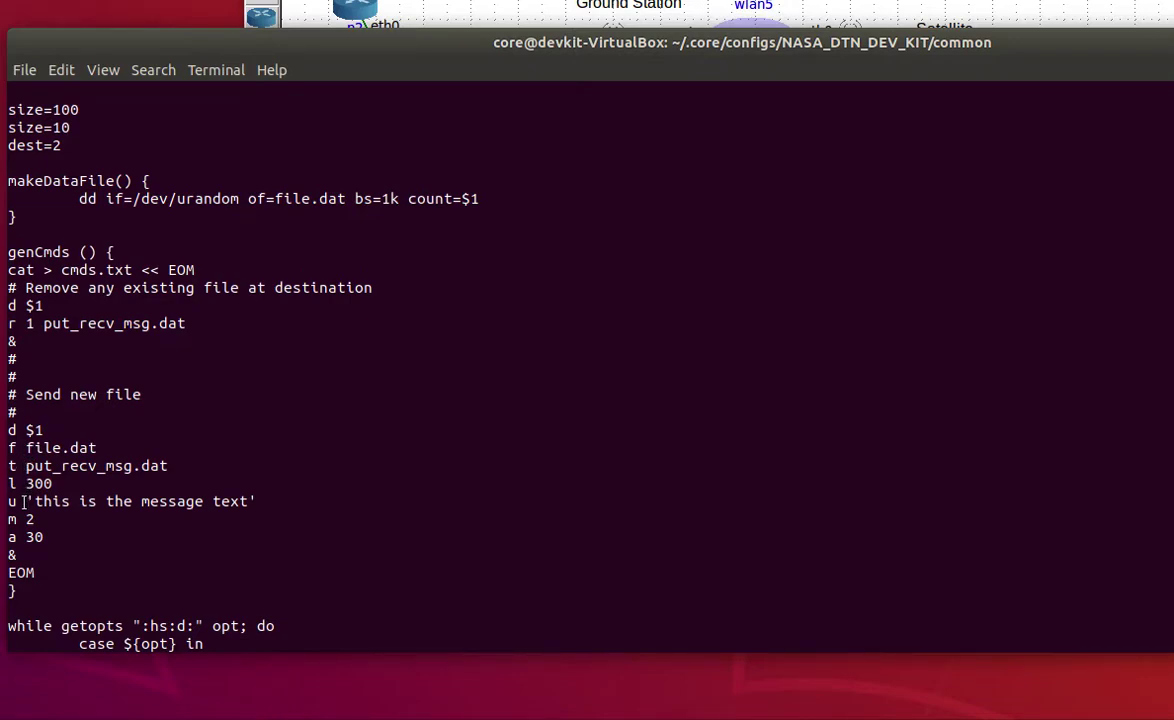
left_click_drag(27, 501, 250, 501)
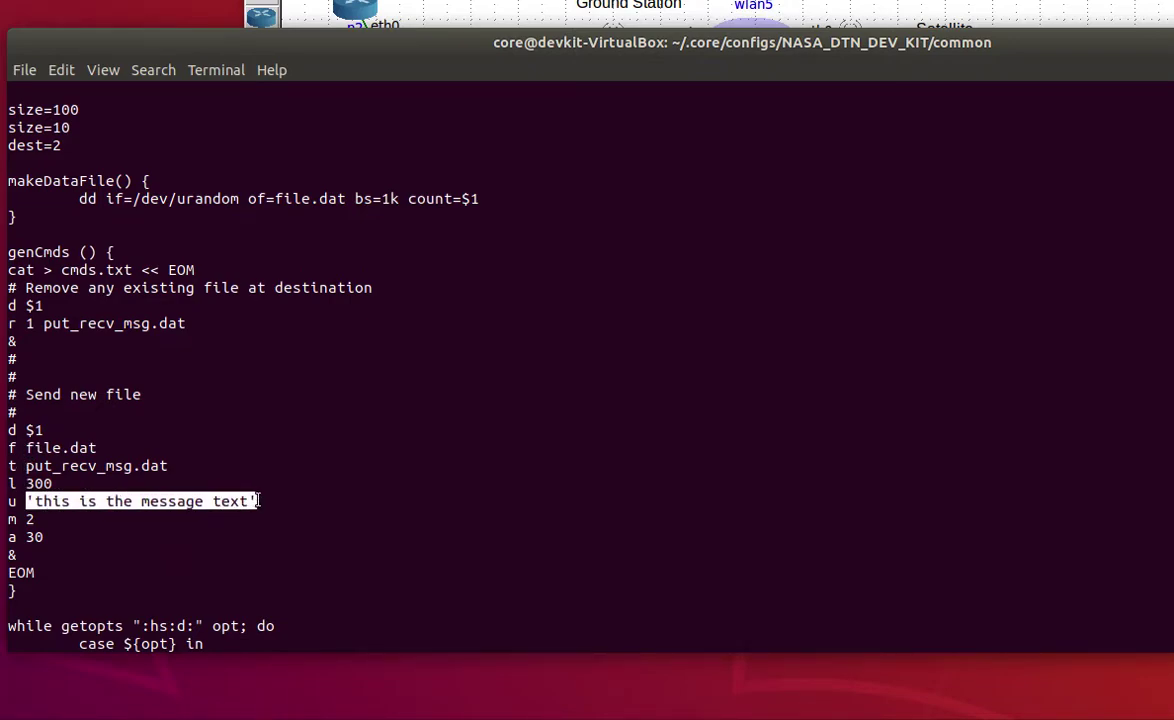
left_click(258, 501)
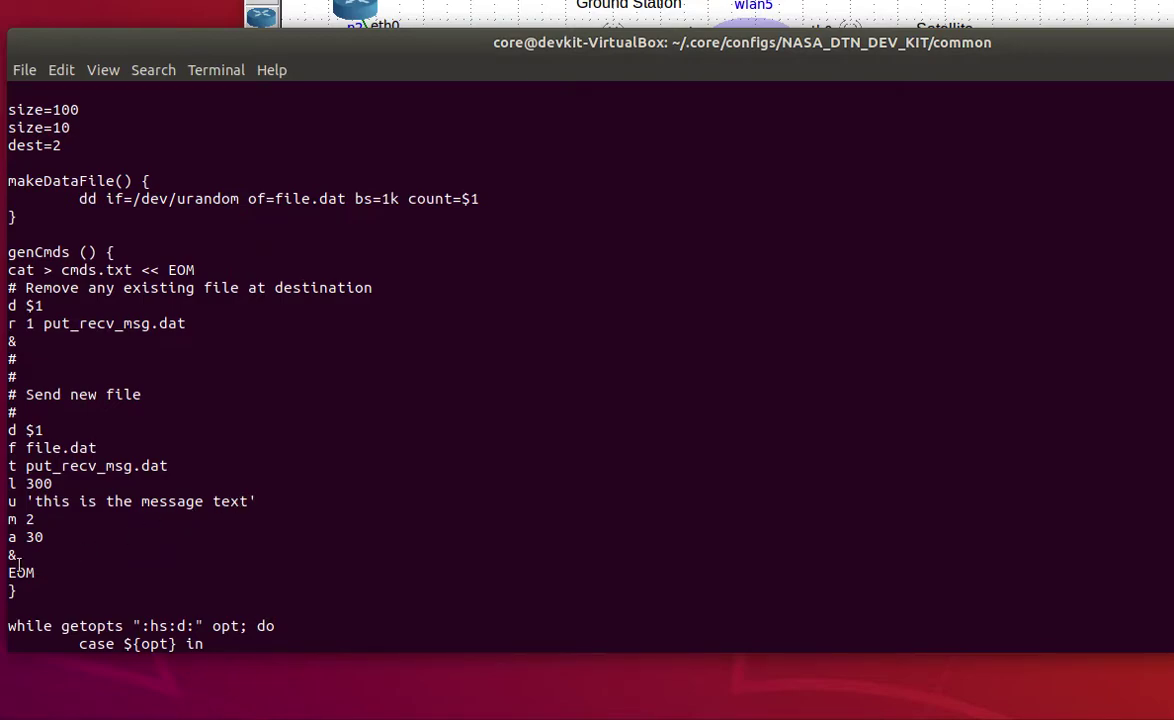
key("Return")
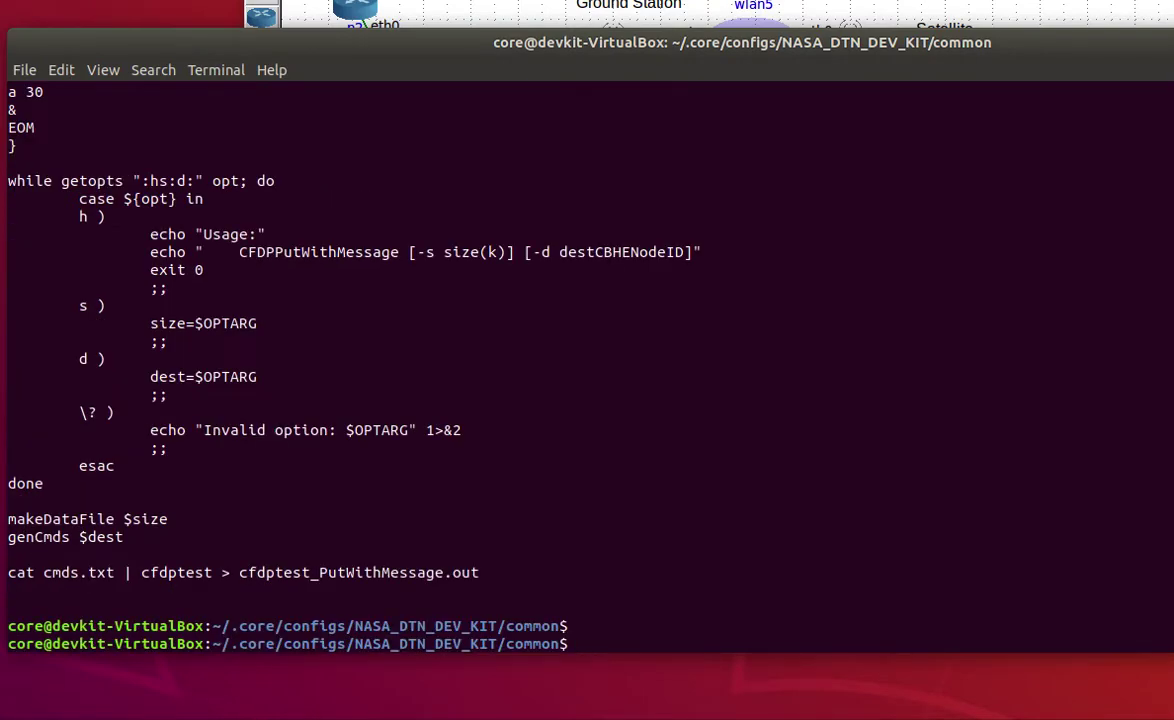
Step: Open the cfdptest manual page and go to the entries for its supported commands
type("man cfdptest")
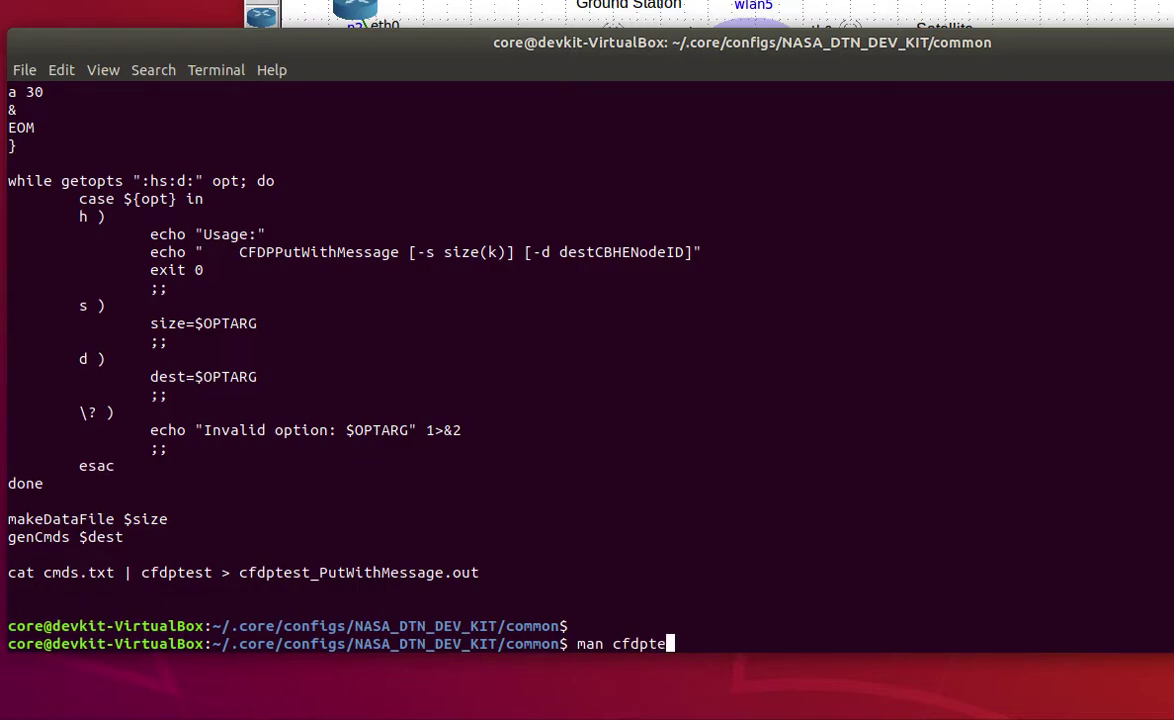
key("Return")
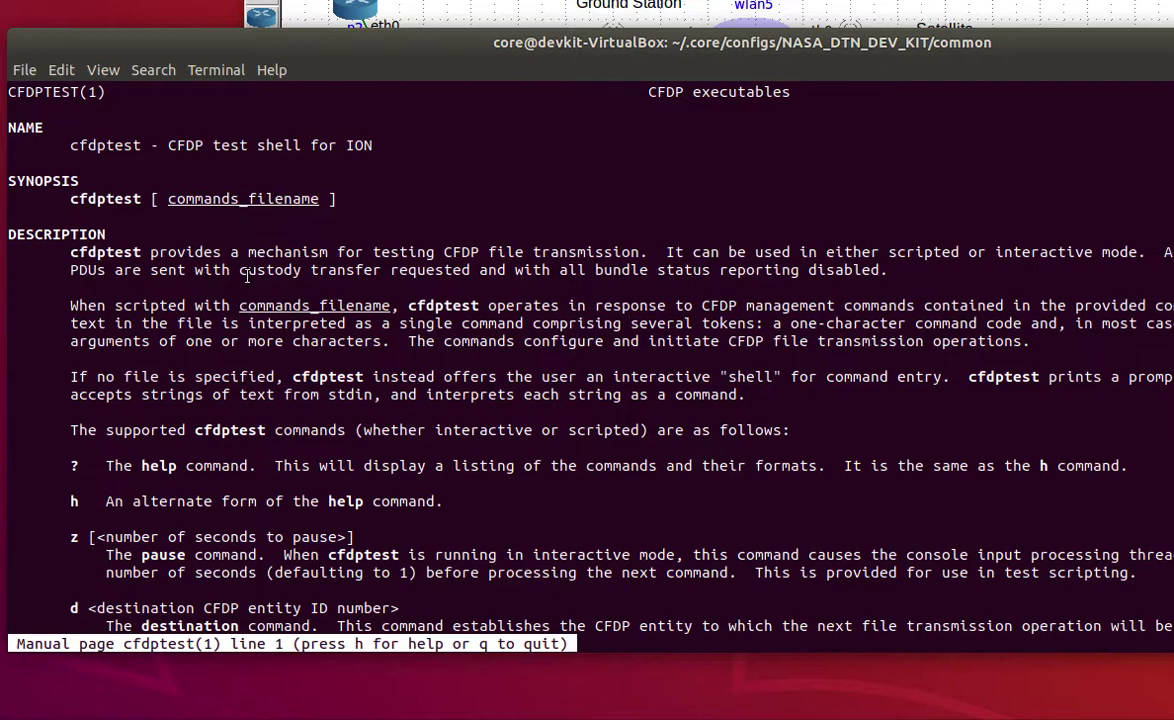
key("Down")
key("Down")
key("Down")
key("Down")
key("Down")
key("Down")
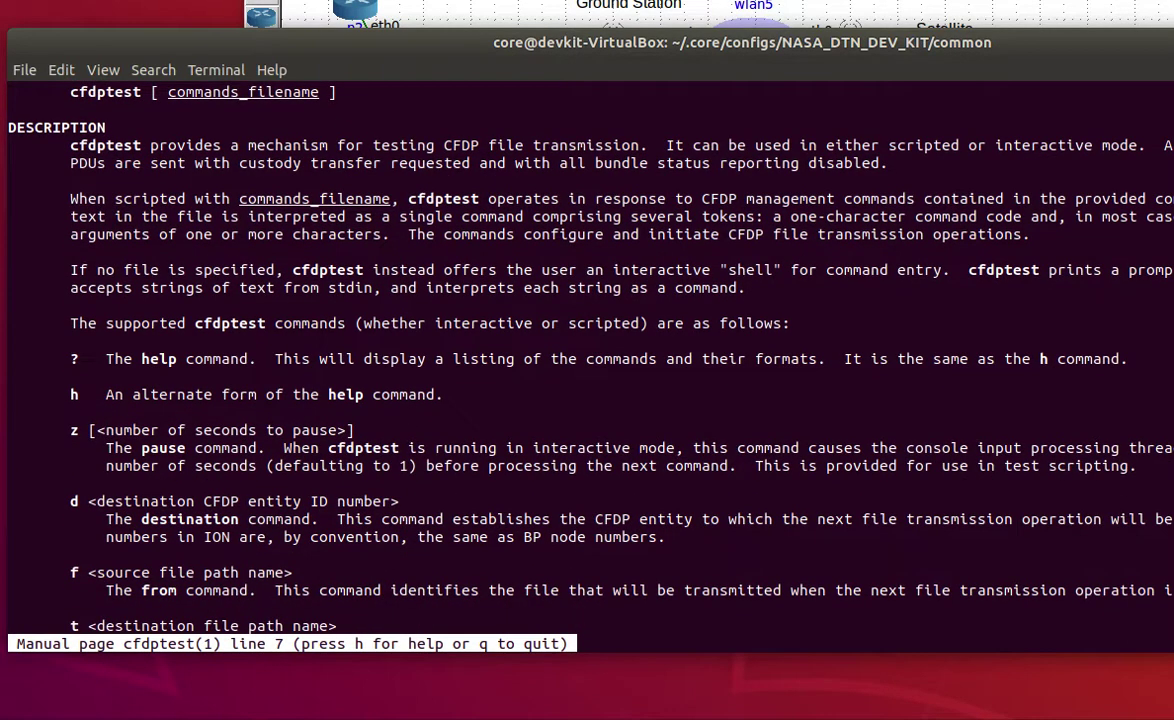
key("Down")
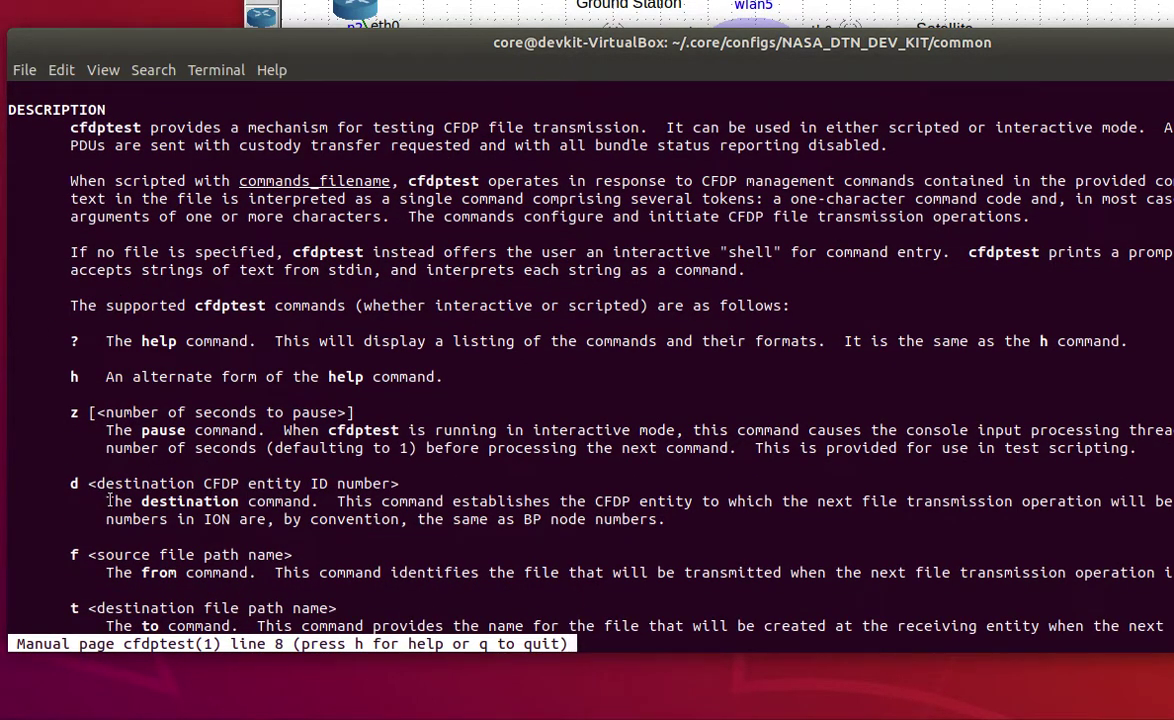
Step: Examine the manual's d command entry, which takes the destination CFDP entity ID number
triple_click(157, 484)
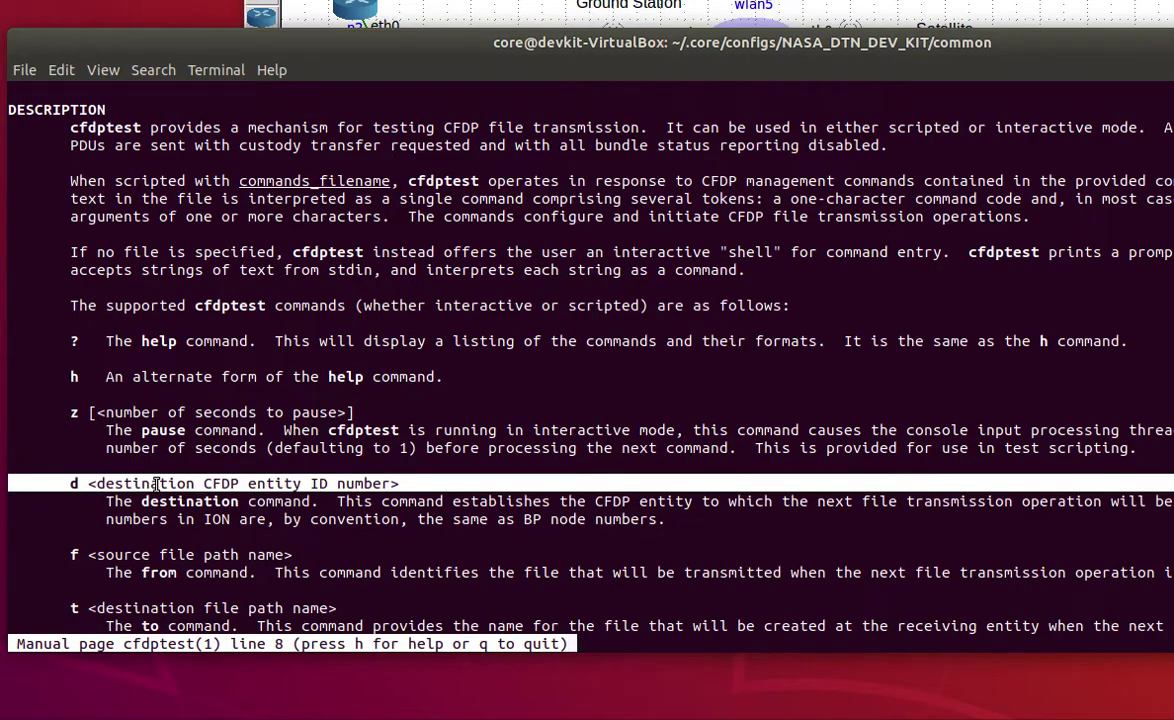
left_click(169, 483)
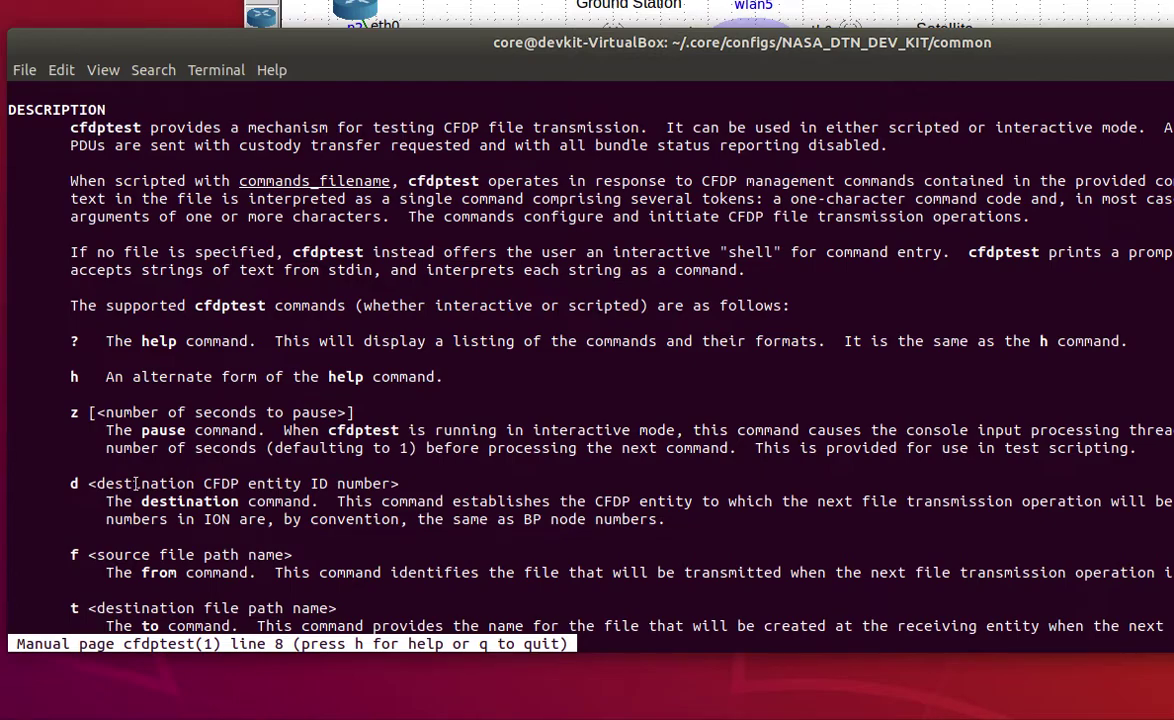
left_click_drag(44, 483, 393, 483)
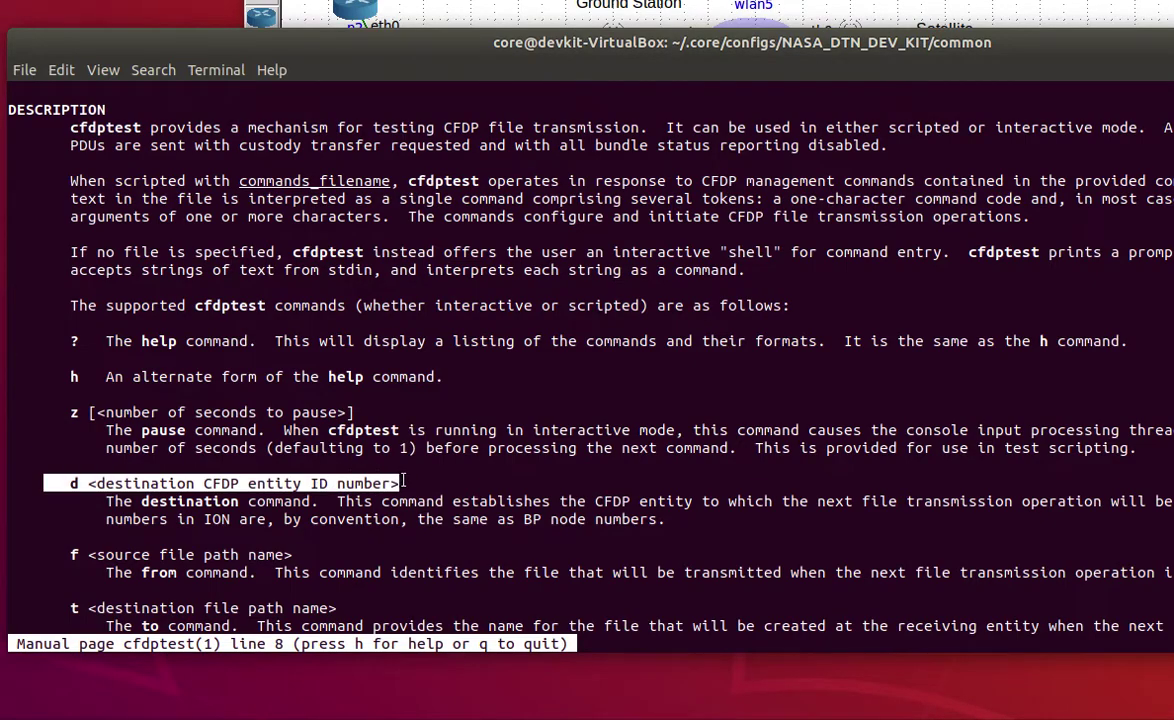
left_click(398, 483)
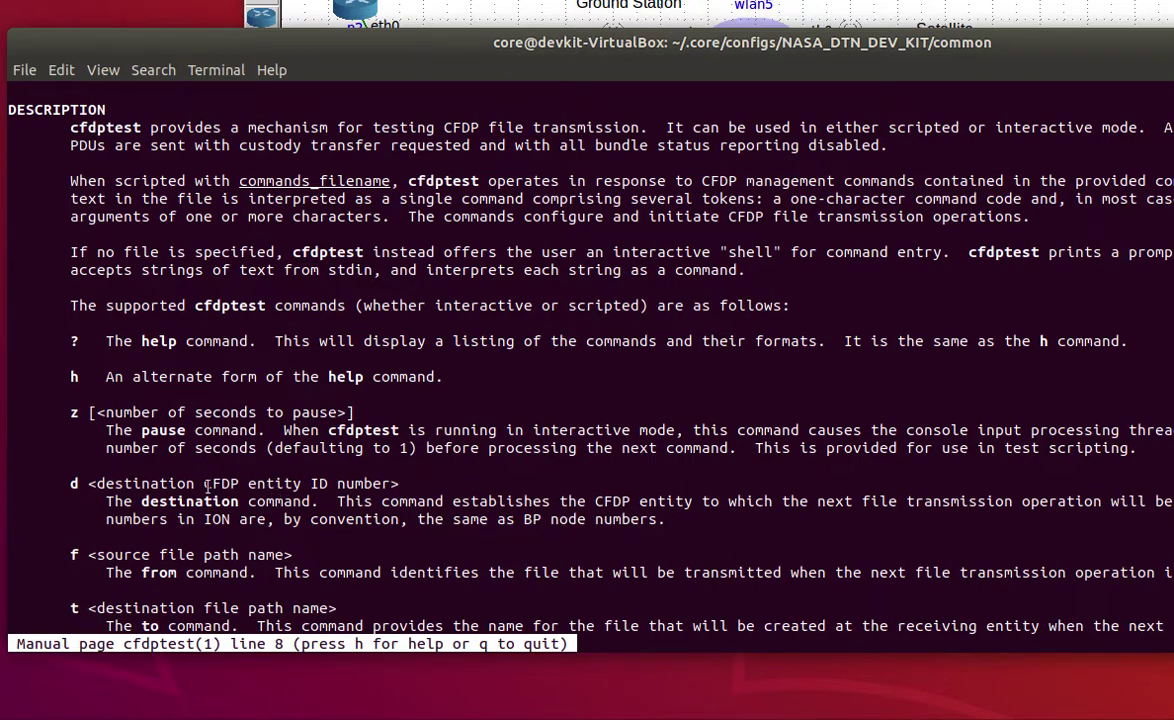
left_click_drag(64, 484, 400, 483)
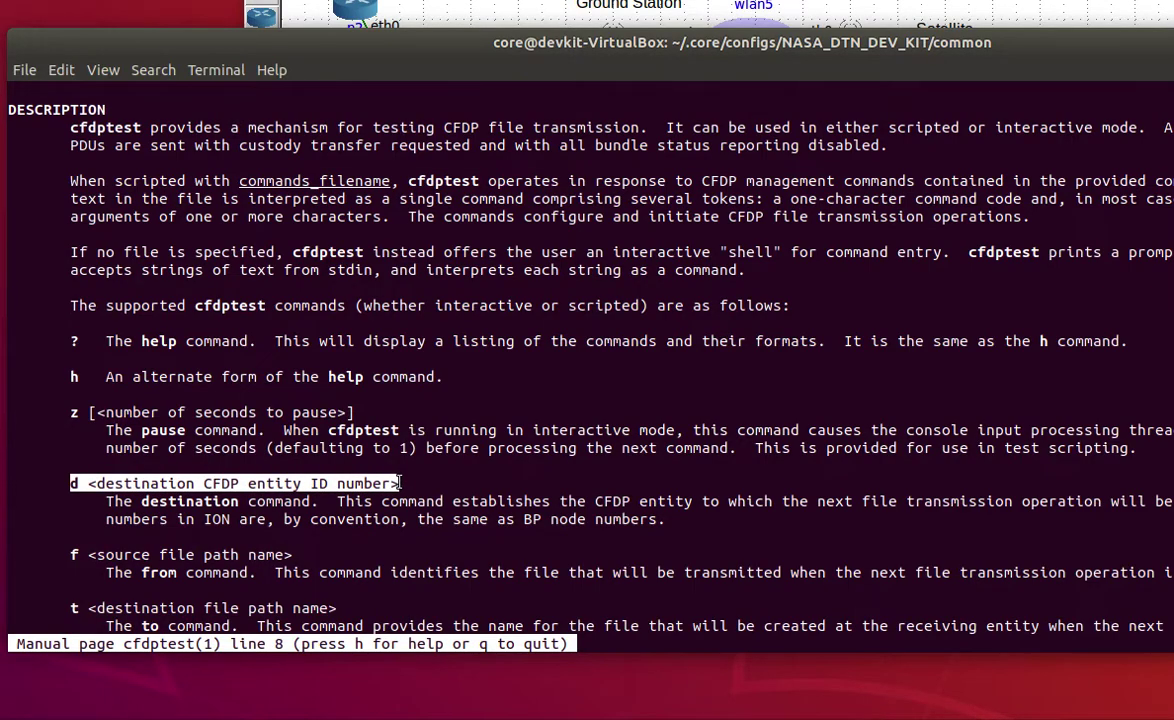
left_click(443, 396)
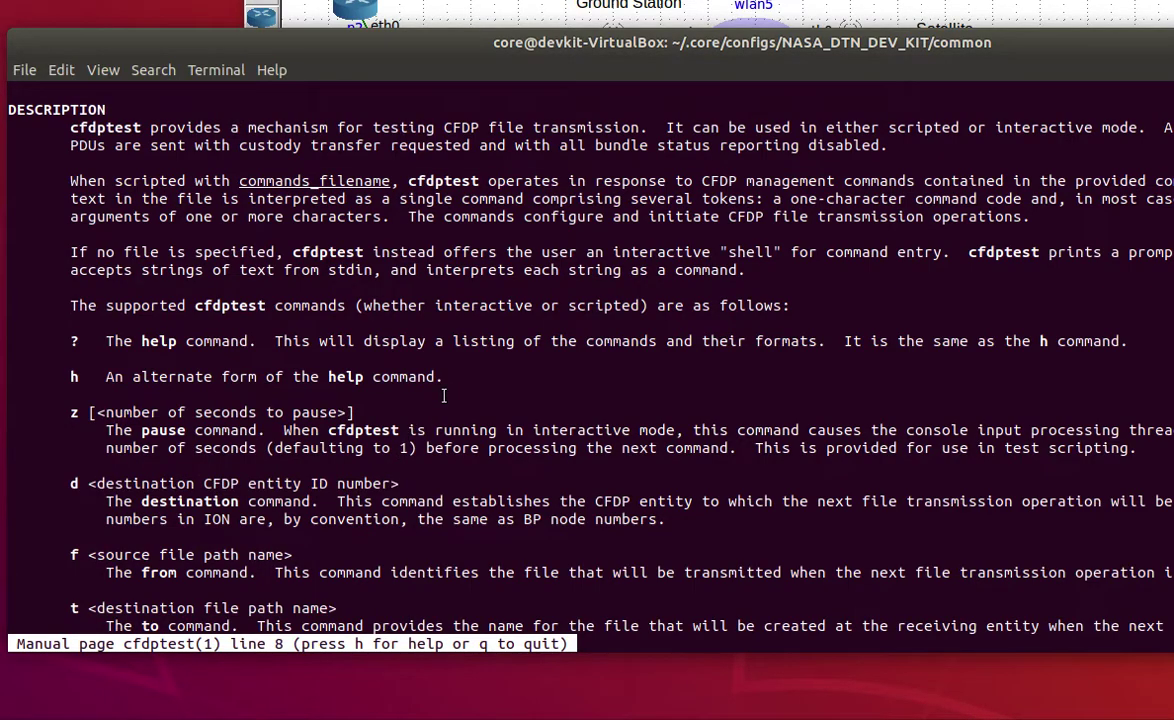
Step: Read through the manual's command entries from source and destination file paths to the filestore request command
key("Down")
key("Down")
key("Down")
key("Down")
key("Down")
key("Down")
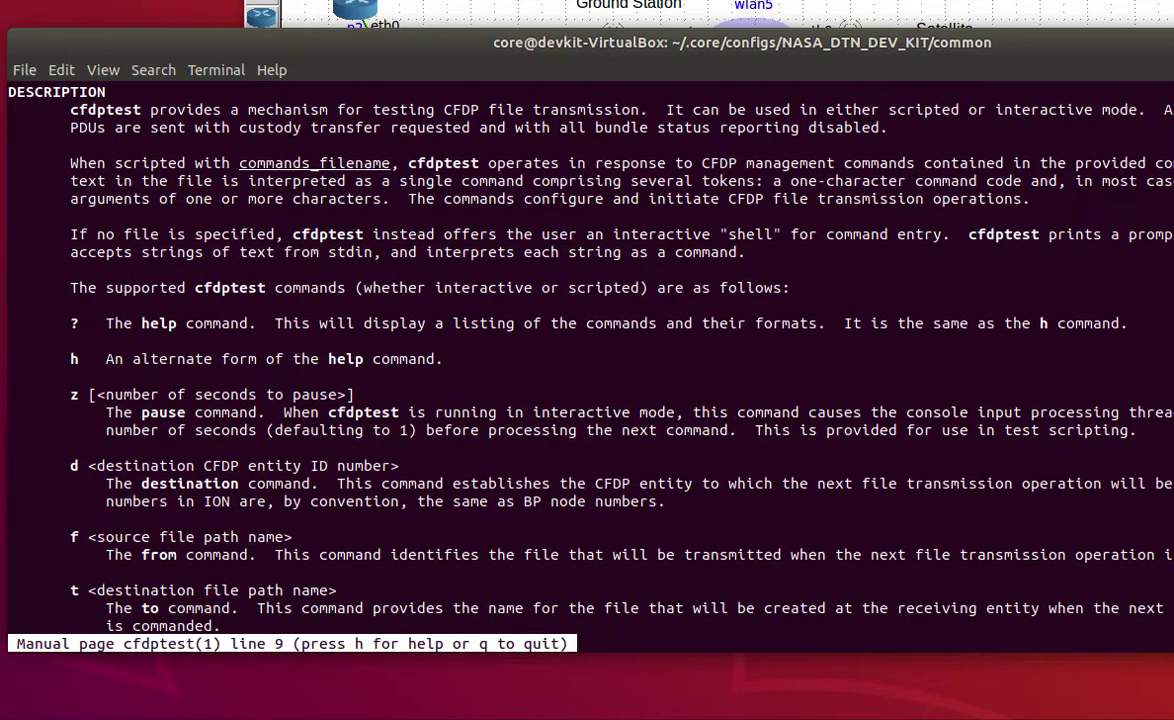
key("Down")
key("Down")
key("Down")
key("Down")
key("Down")
key("Down")
key("Down")
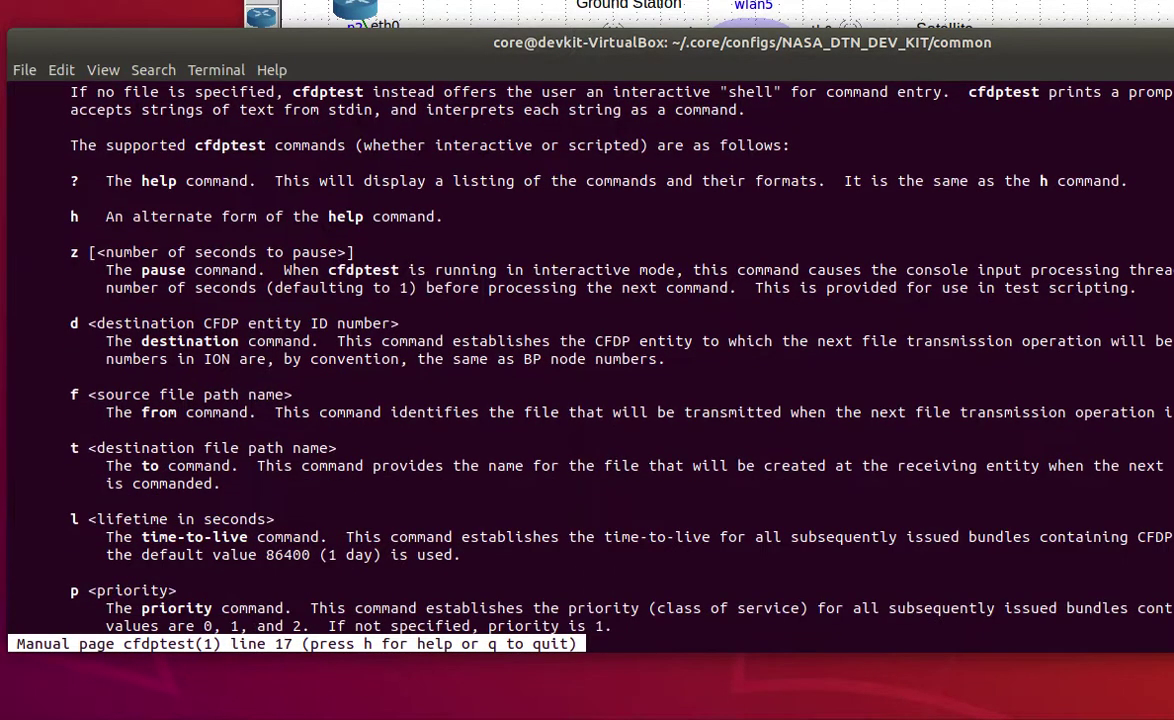
key("Down")
key("Down")
key("Down")
key("Down")
key("Down")
key("Down")
key("Down")
key("Down")
key("Down")
key("Down")
key("Down")
key("Down")
key("Down")
key("Down")
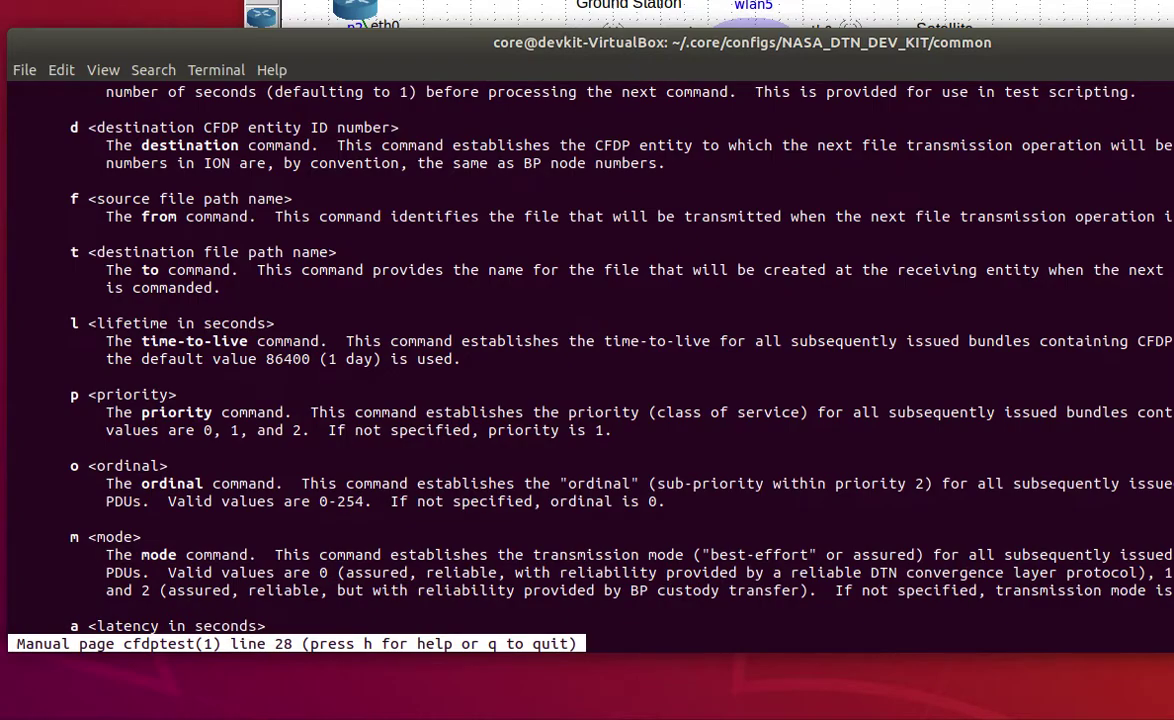
key("Down")
key("Down")
key("Down")
key("Down")
key("Down")
key("Down")
key("Down")
key("Down")
key("Down")
key("Down")
key("Down")
key("Down")
key("Down")
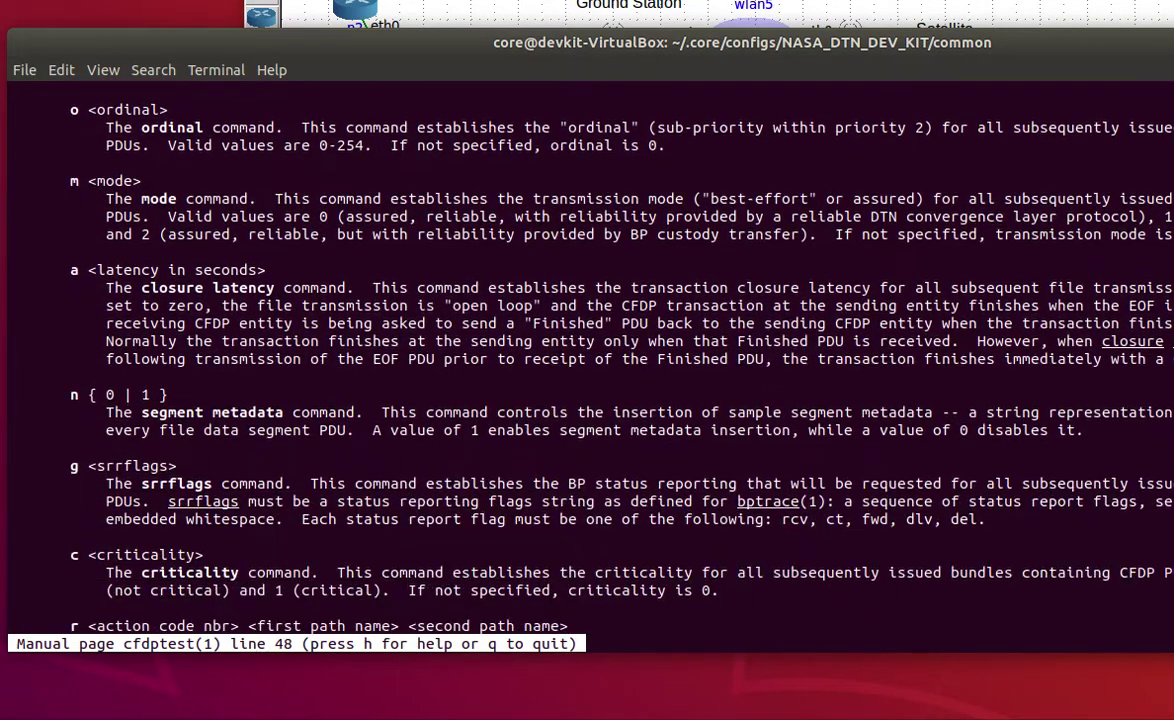
key("Down")
key("Down")
key("Down")
key("Down")
key("Down")
key("Down")
key("Down")
key("Down")
key("Down")
key("Down")
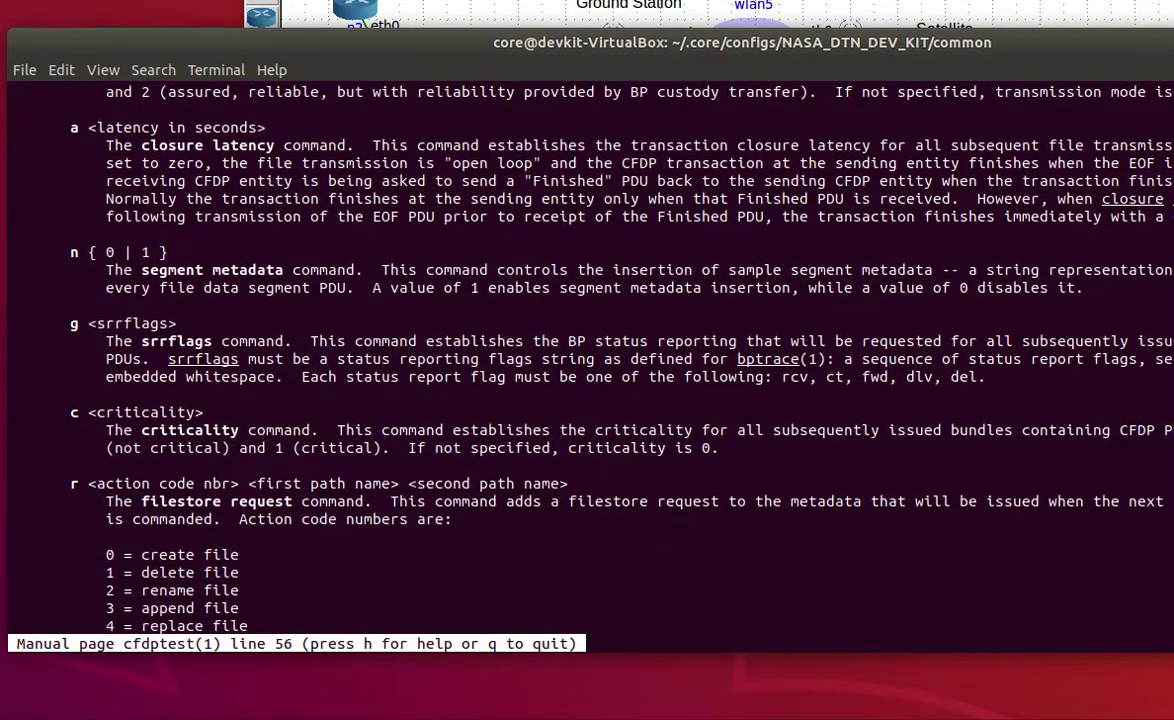
Step: Examine the manual's & send command entry and quit the manual page
key("space")
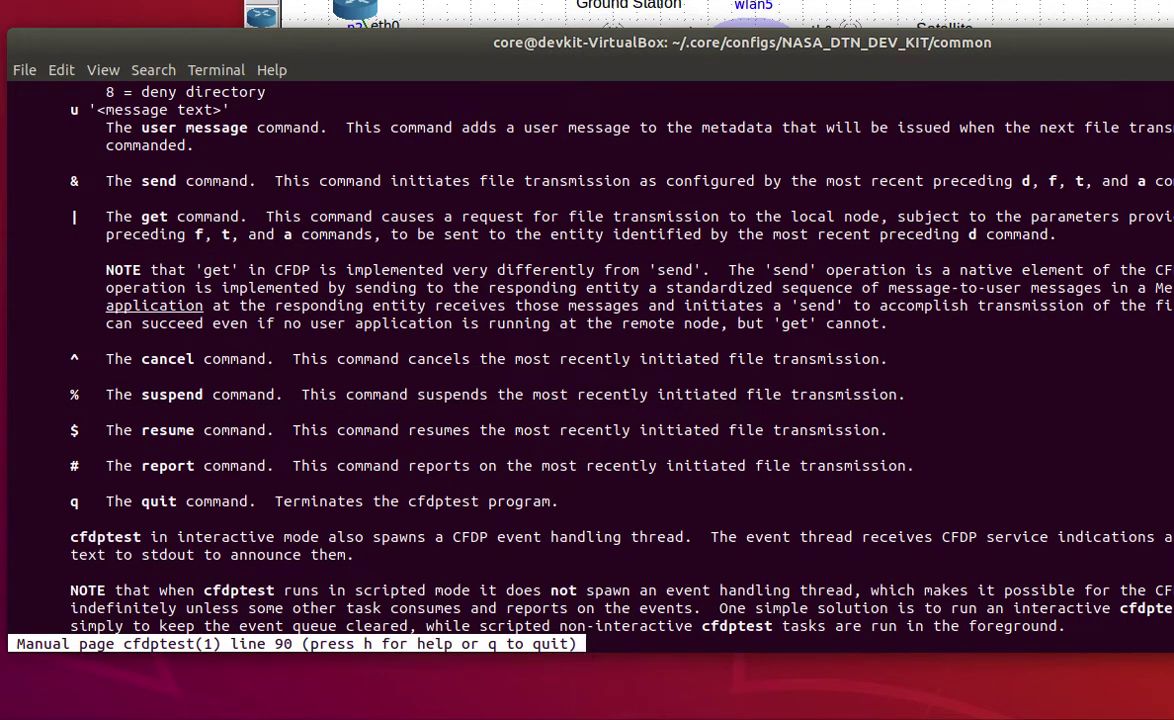
left_click_drag(62, 181, 220, 187)
left_click(218, 184)
key("q")
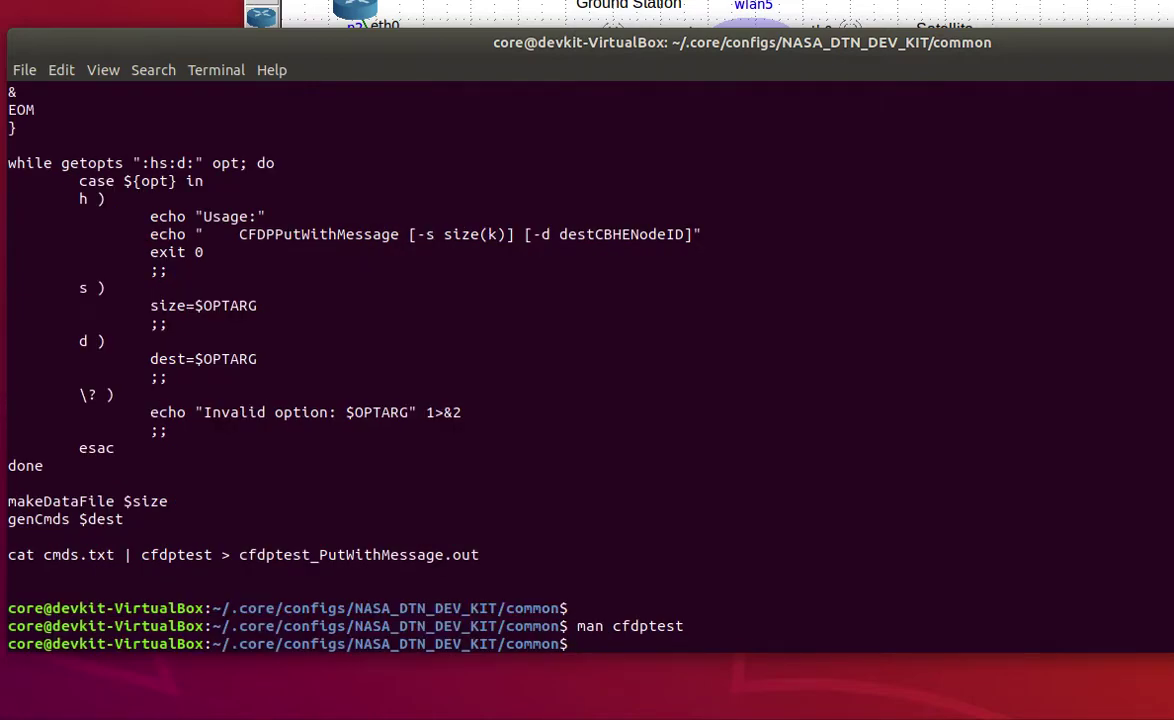
Step: List the files in the common directory and print the contents of watchReceiveCFDP.py with cat
type("ls")
key("Return")
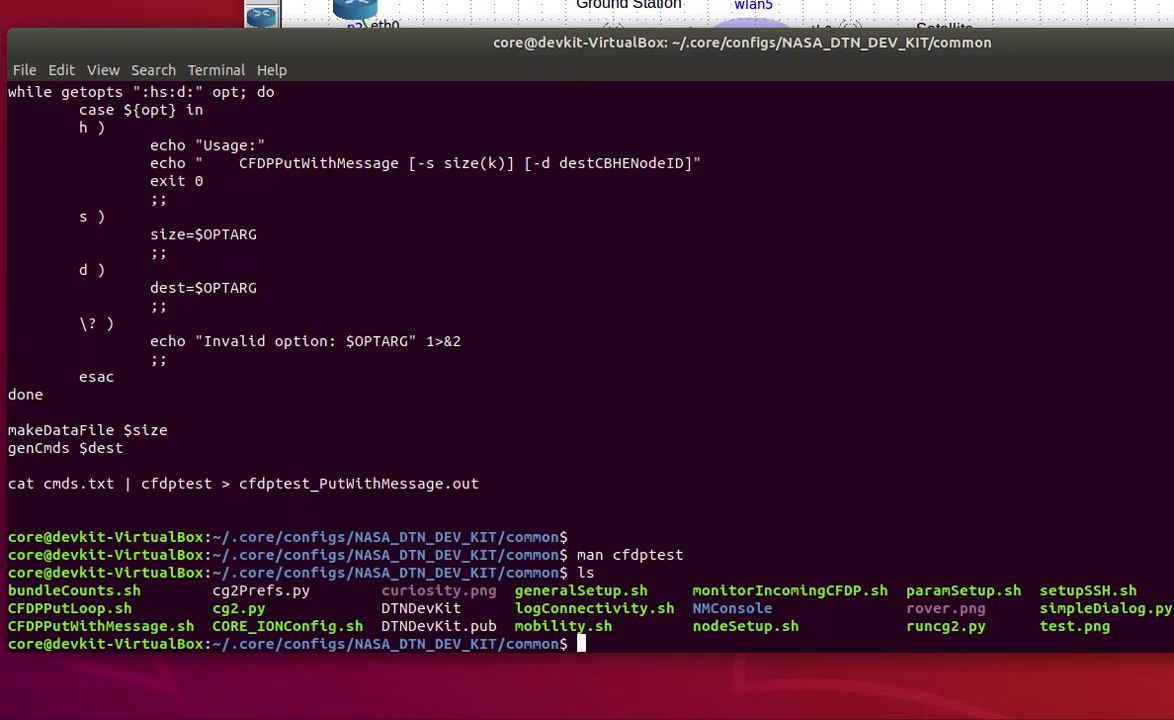
type("cat watch")
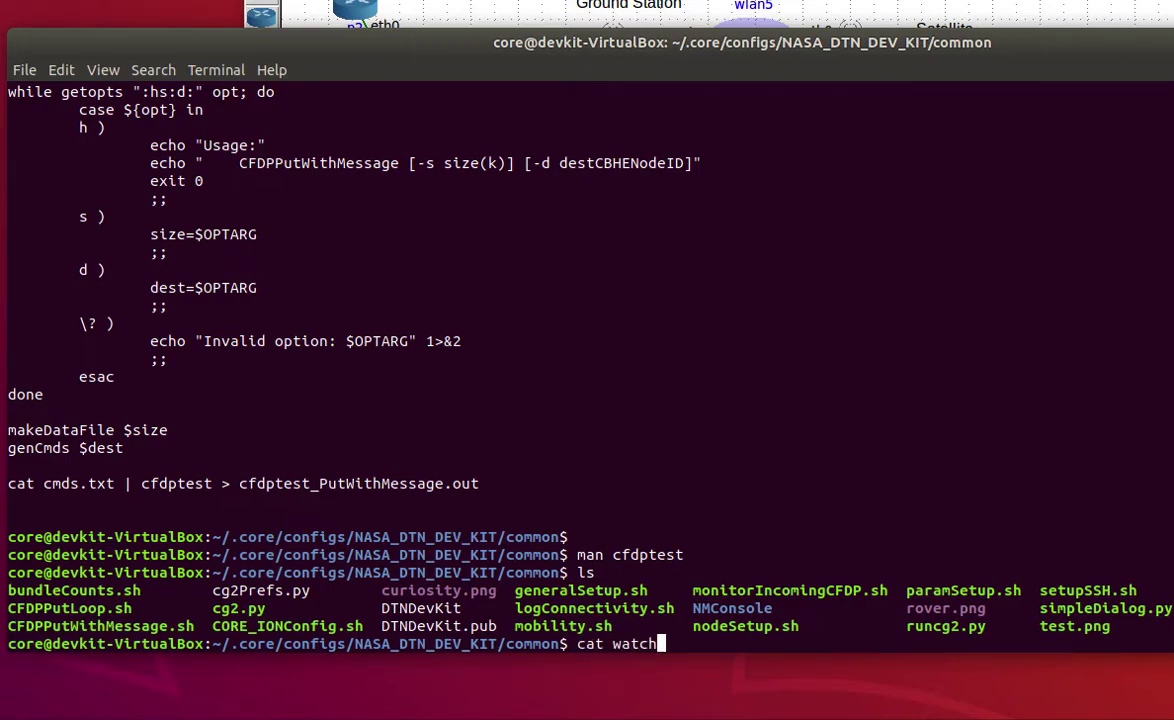
key("Tab")
key("Return")
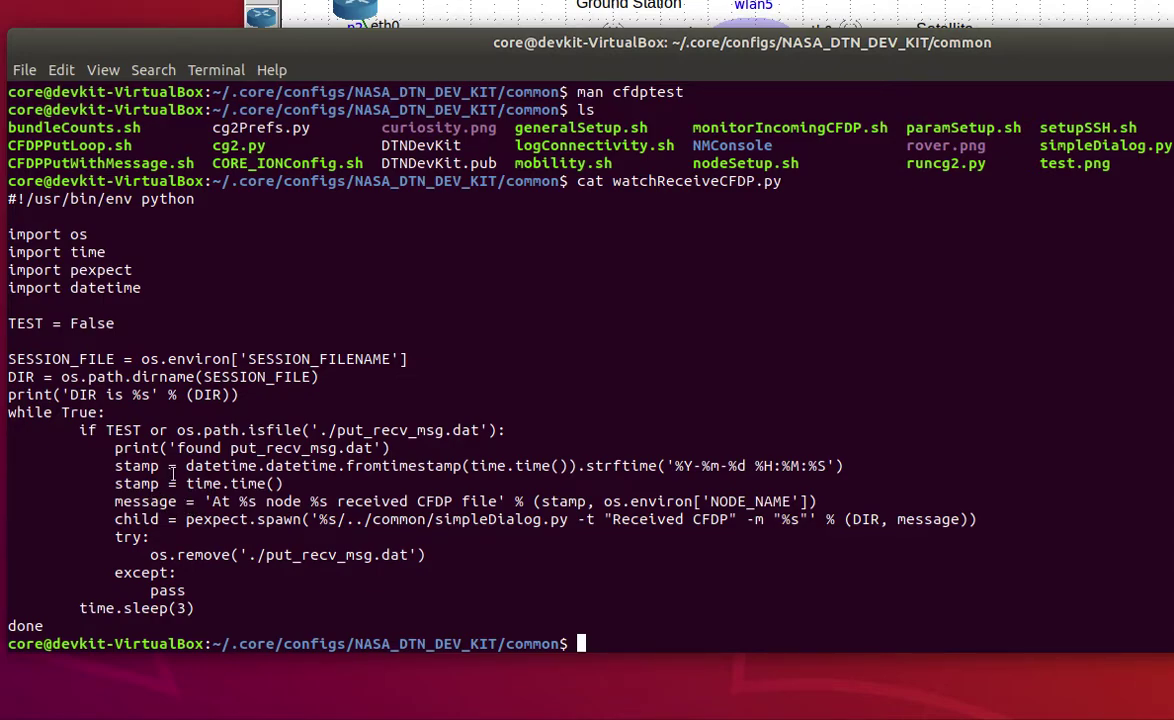
Step: Examine the watchReceiveCFDP.py line that checks whether the file put_recv_msg.dat exists
triple_click(375, 430)
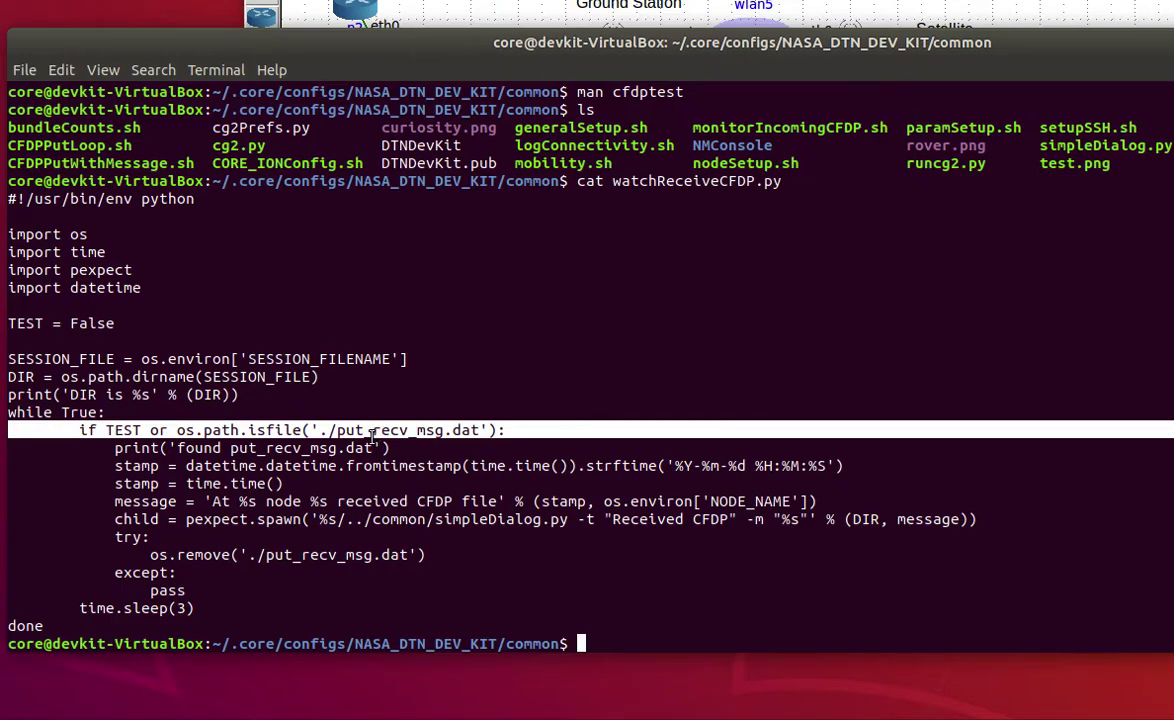
left_click(357, 375)
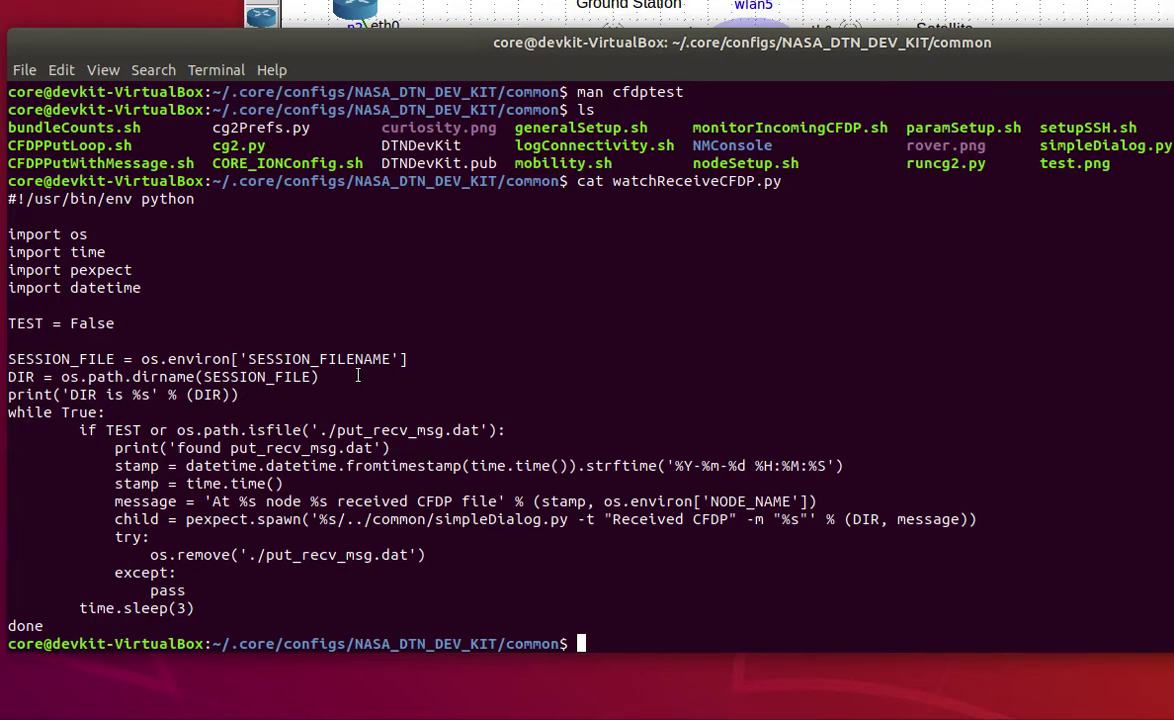
triple_click(344, 430)
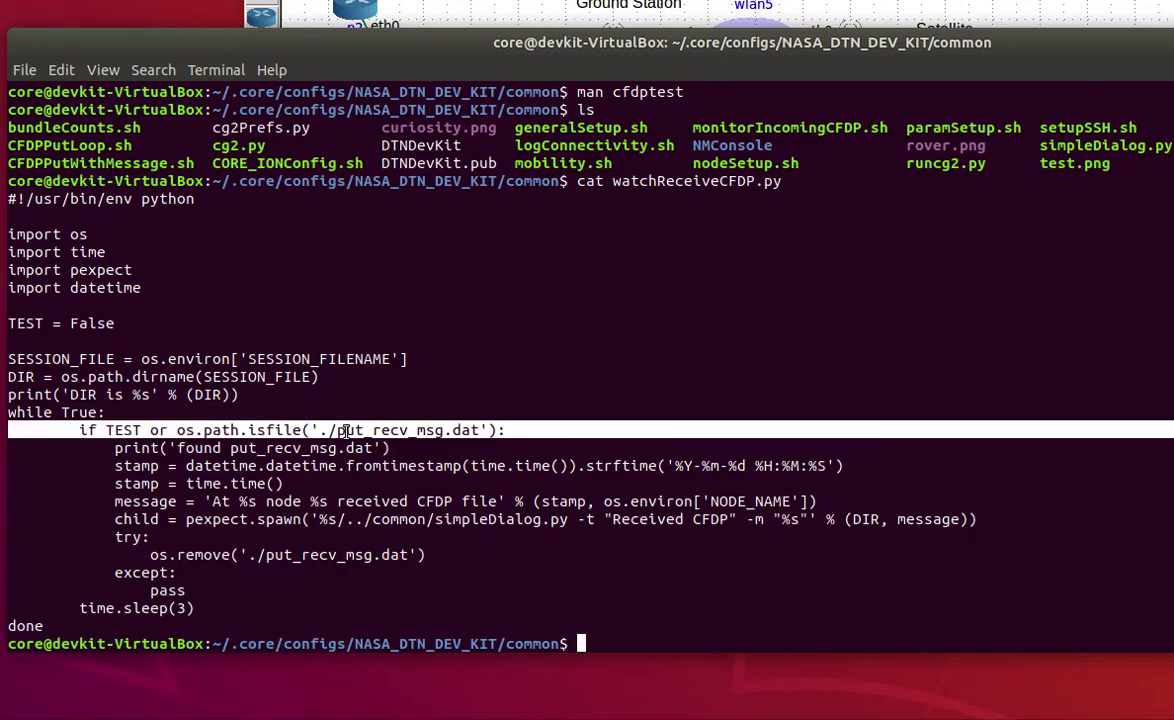
left_click(344, 430)
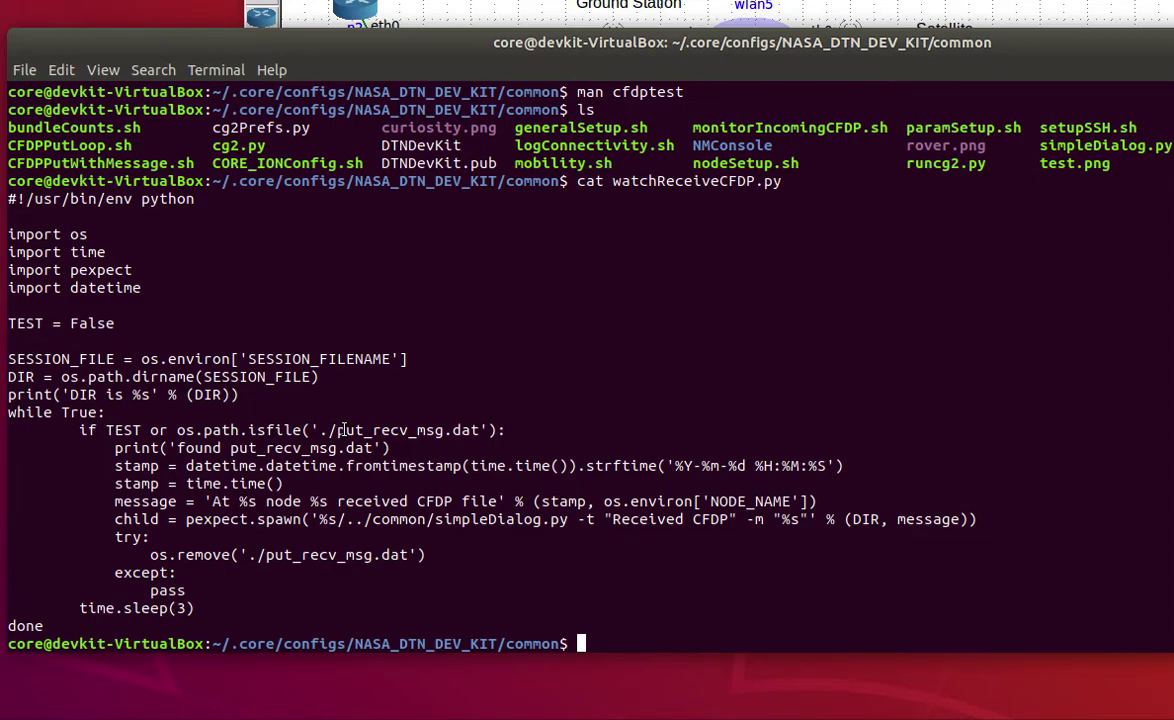
Step: Change to the ../base_CFDP/ directory and list its contents
type("cd ../base_CF")
key("Tab")
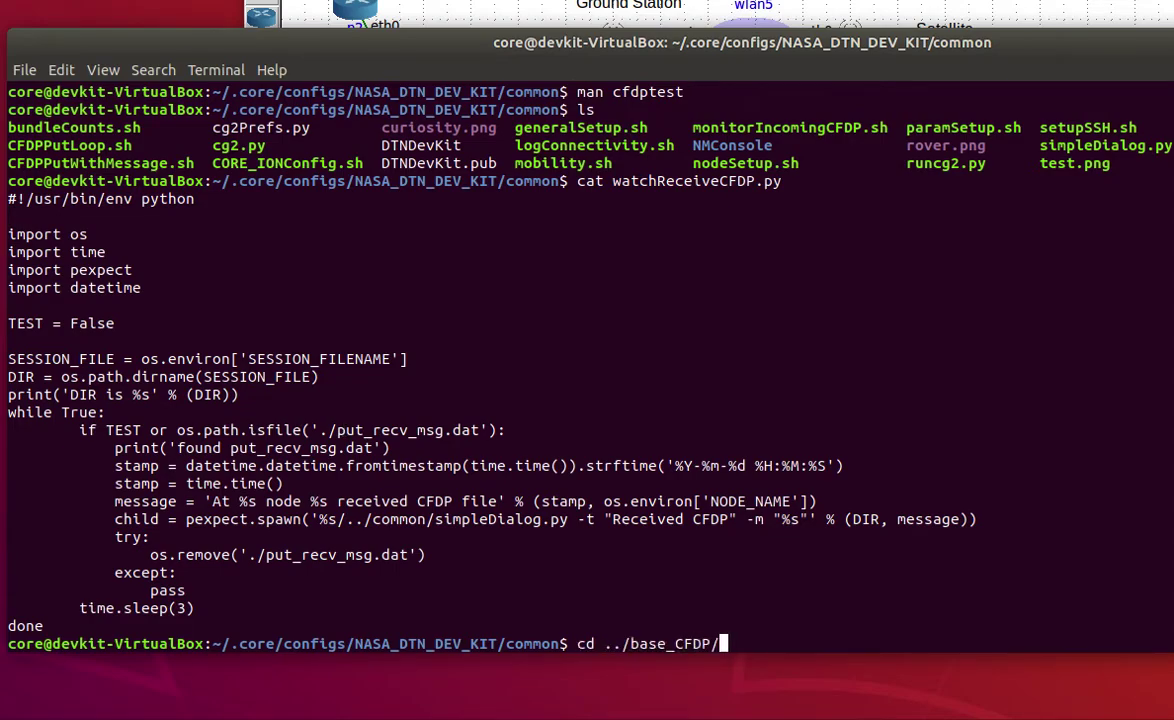
key("Return")
type("ls")
key("Return")
Step: Change to the n2/link/ directory and list its files
type("cd ")
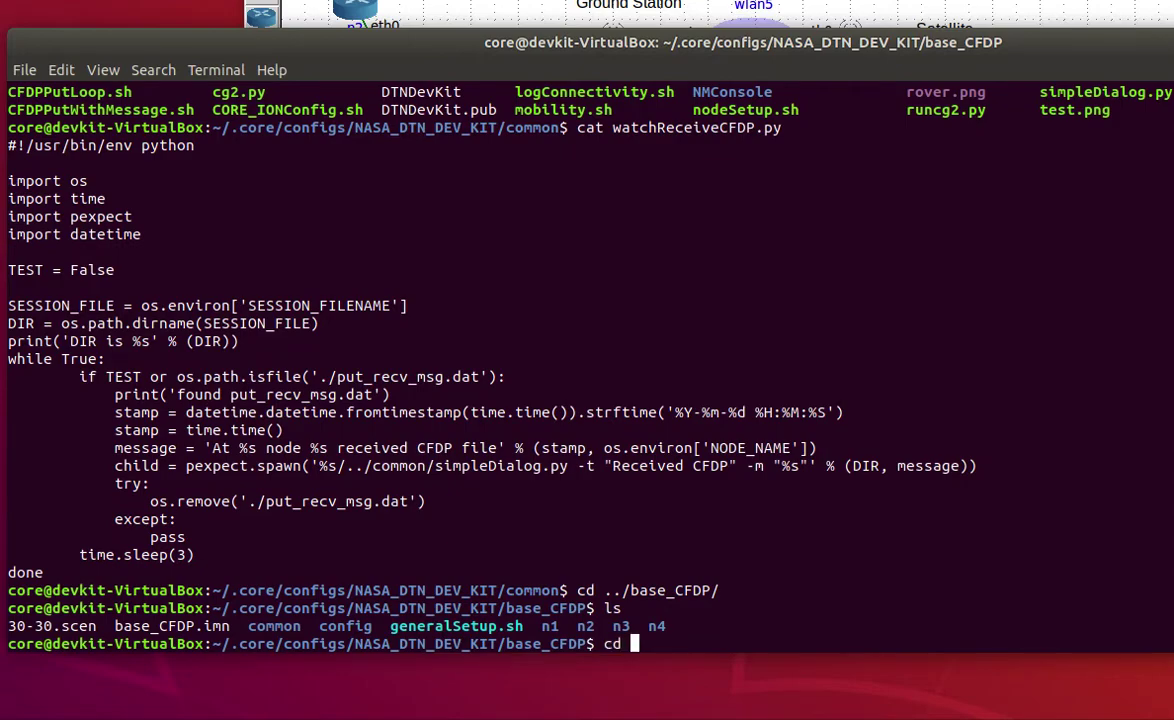
type("n2/link/")
key("Return")
type("ls")
key("Return")
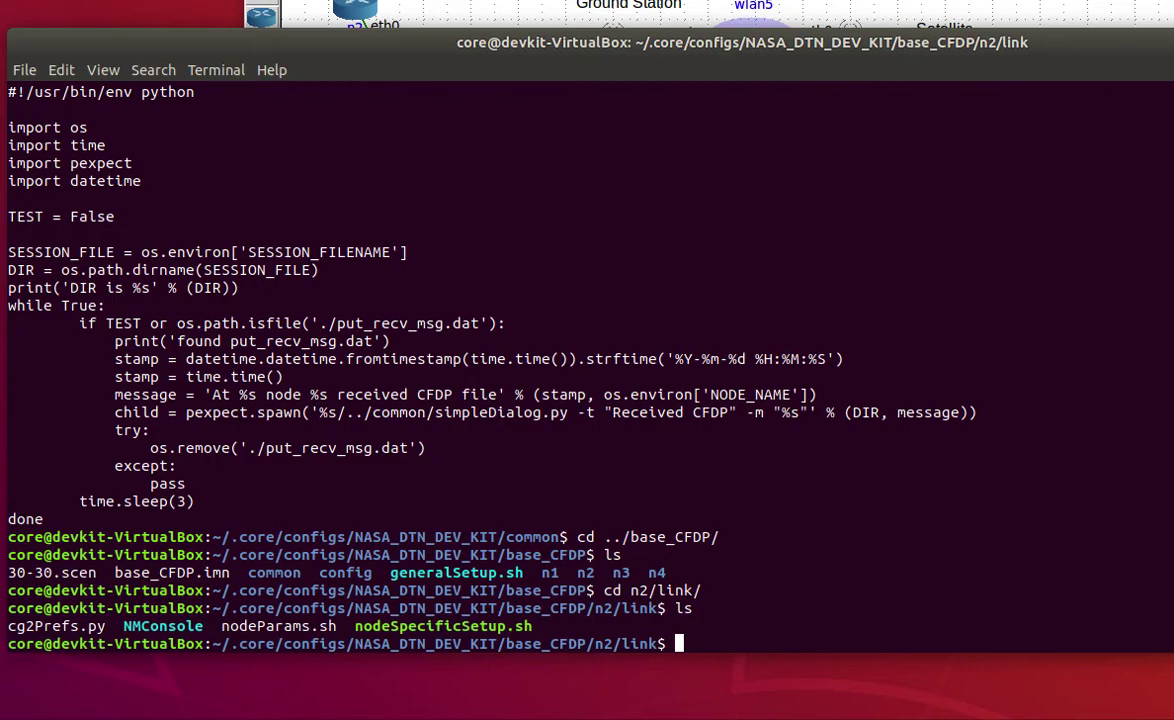
Step: Print the contents of node n2's nodeSpecificSetup.sh with cat
type("cat nodeS")
key("Tab")
key("Return")
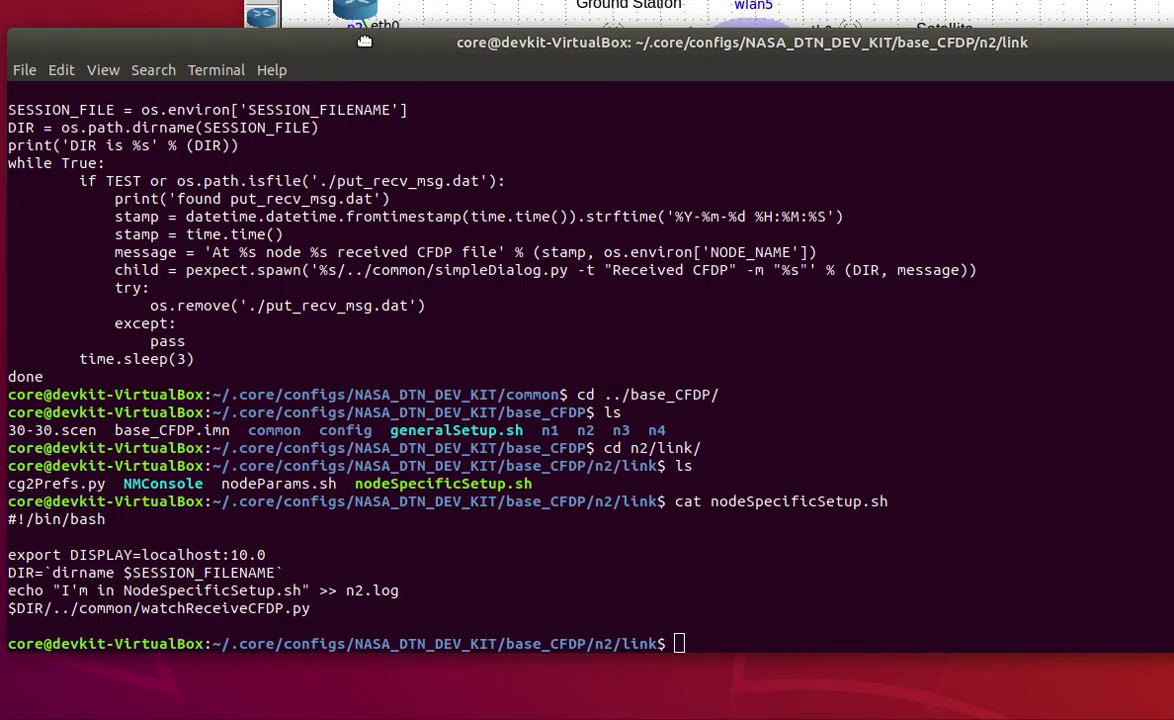
left_click_drag(364, 42, 355, 15)
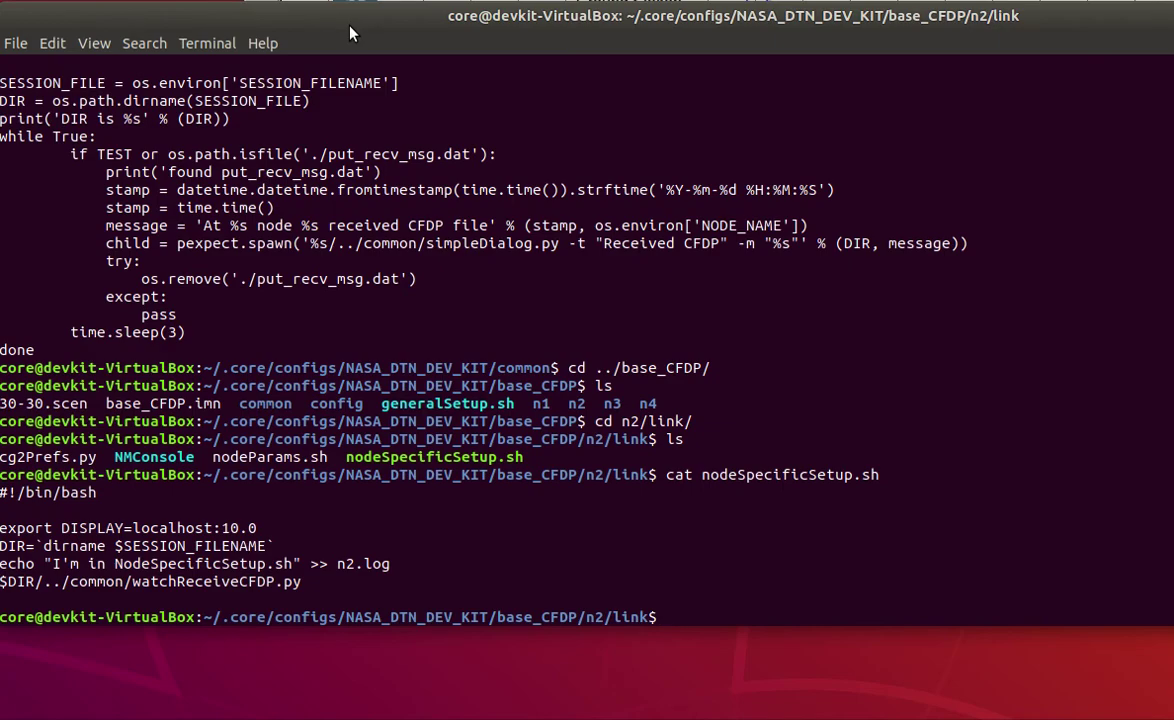
left_click_drag(352, 27, 359, 30)
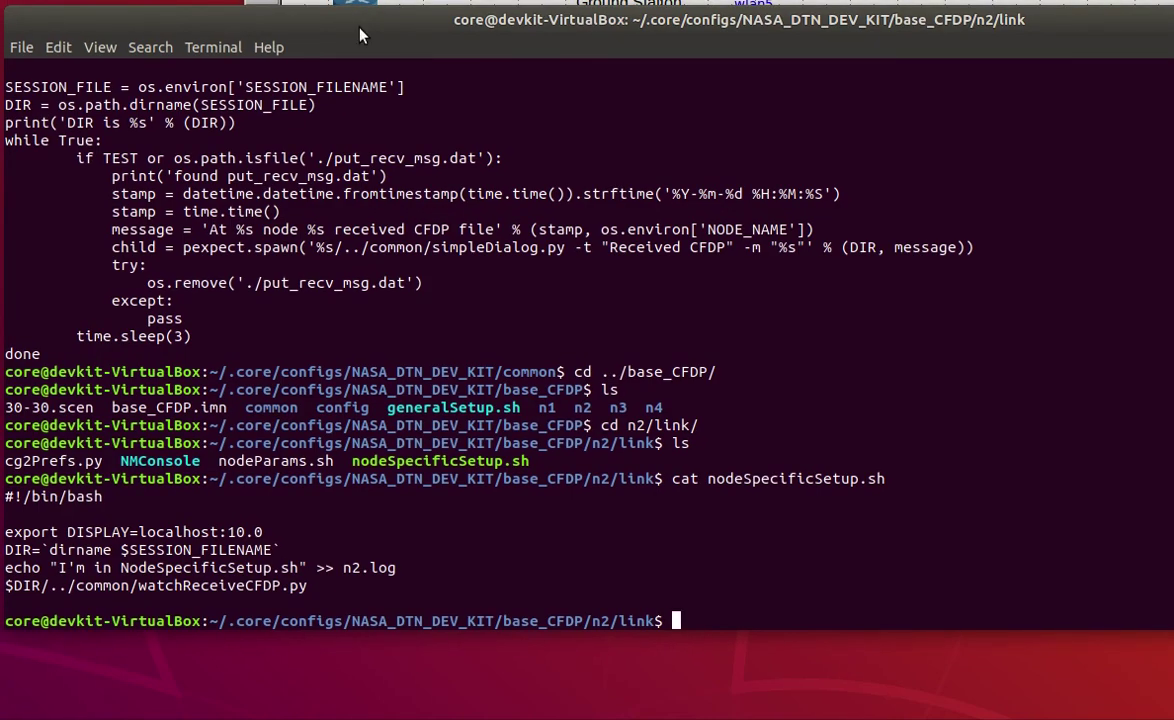